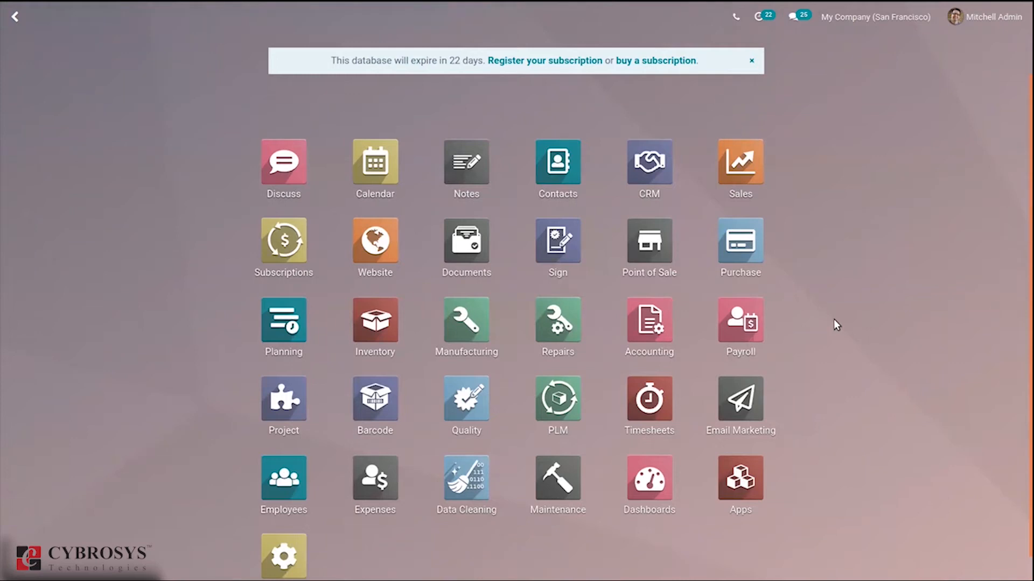
# Find and open the Project app, and open its configuration settings to review the task and time management options.
pyautogui.write('Pro')
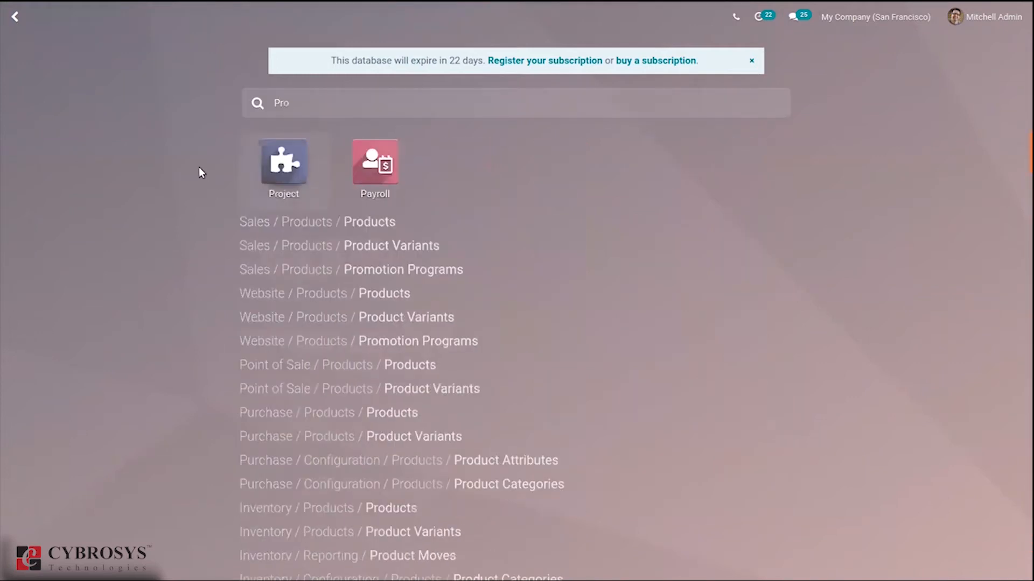
pyautogui.click(295, 173)
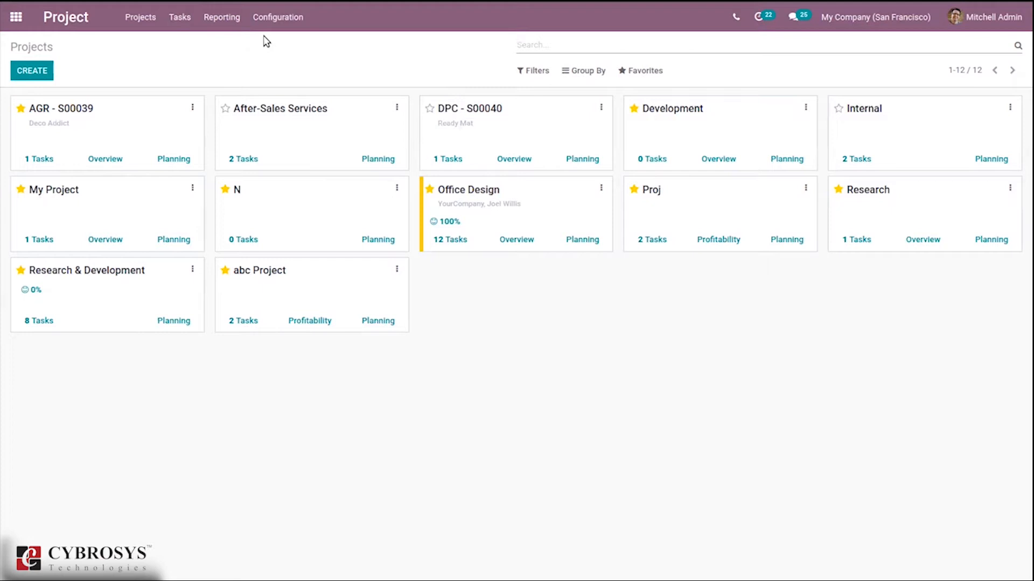
pyautogui.click(288, 11)
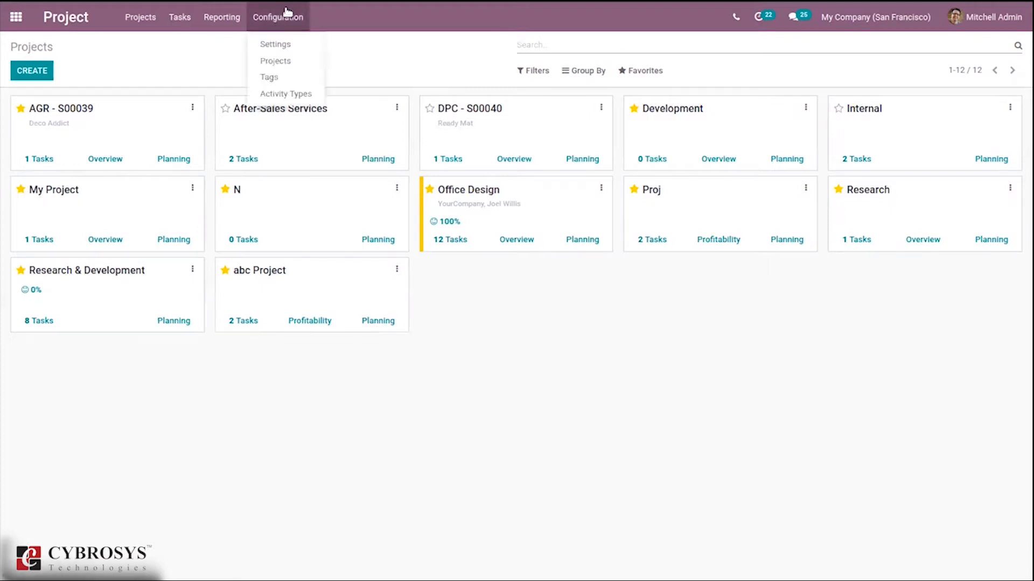
pyautogui.click(299, 50)
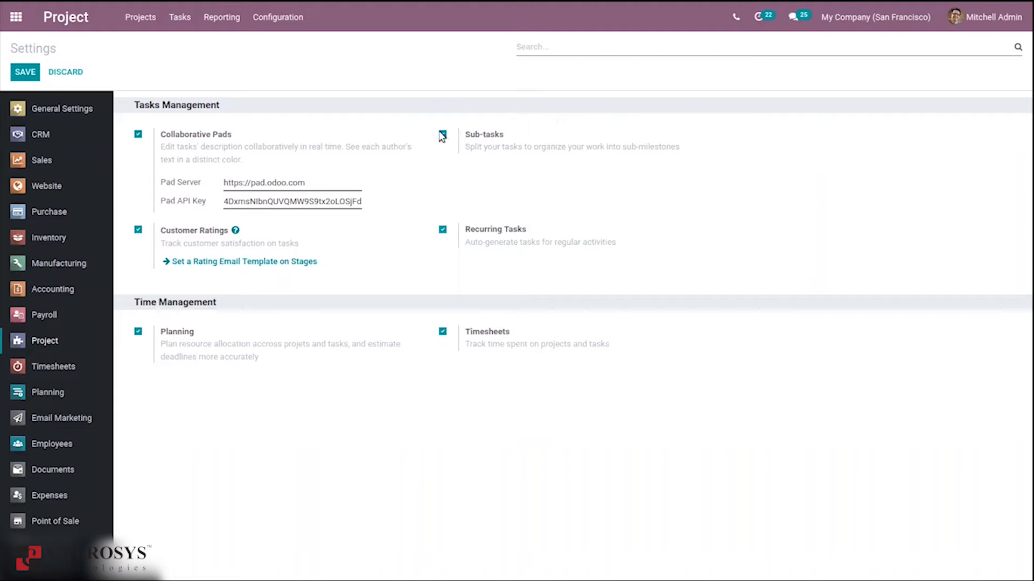
# Return to the projects overview and create a project named "New Project" with the default options.
pyautogui.click(144, 28)
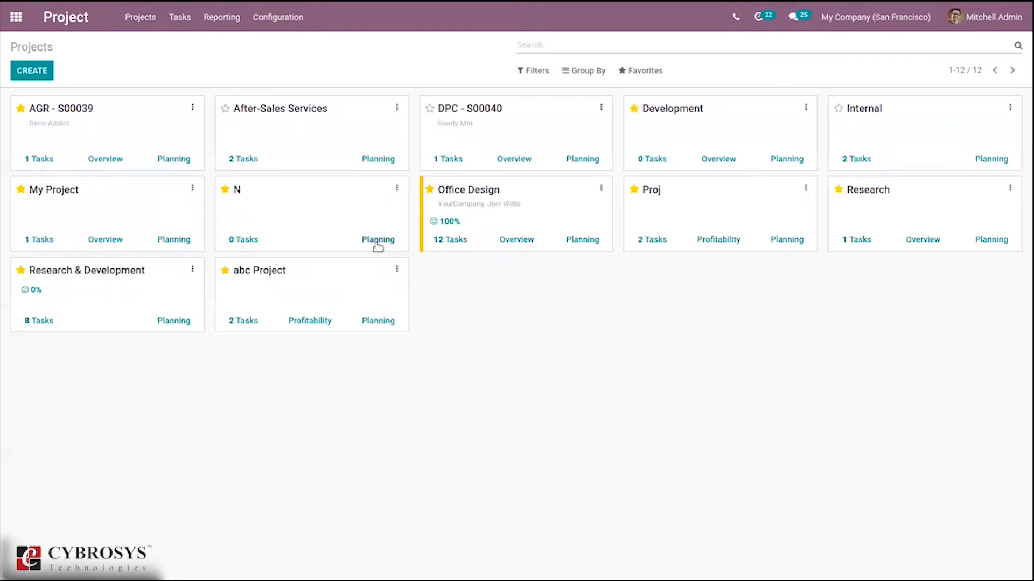
pyautogui.click(11, 67)
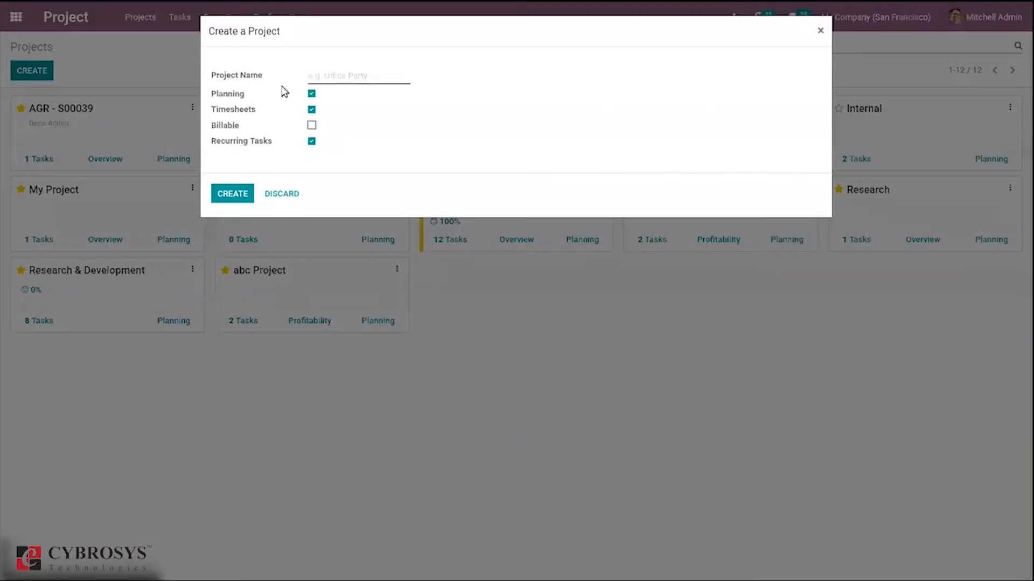
pyautogui.click(343, 75)
pyautogui.write('New Project')
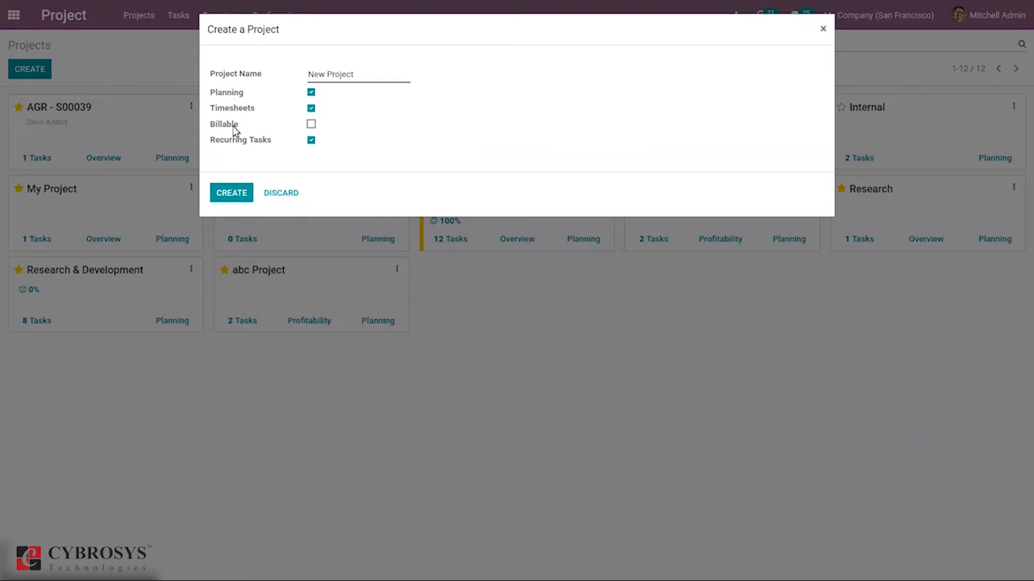
pyautogui.moveTo(235, 130)
pyautogui.click(226, 193)
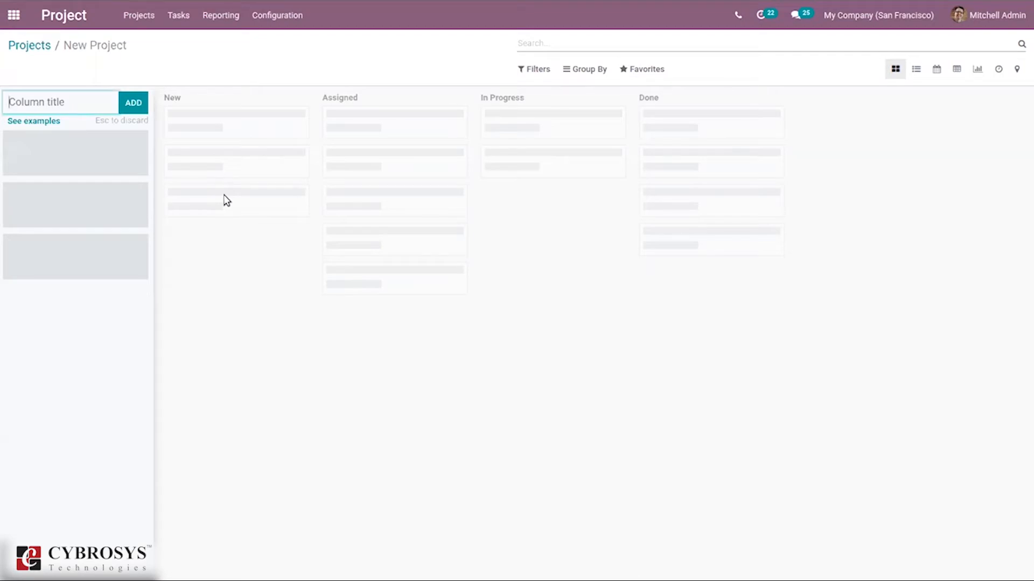
# Add a stage column titled "New" to the project board and view the Kanban examples without applying one.
pyautogui.write('New')
pyautogui.click(127, 103)
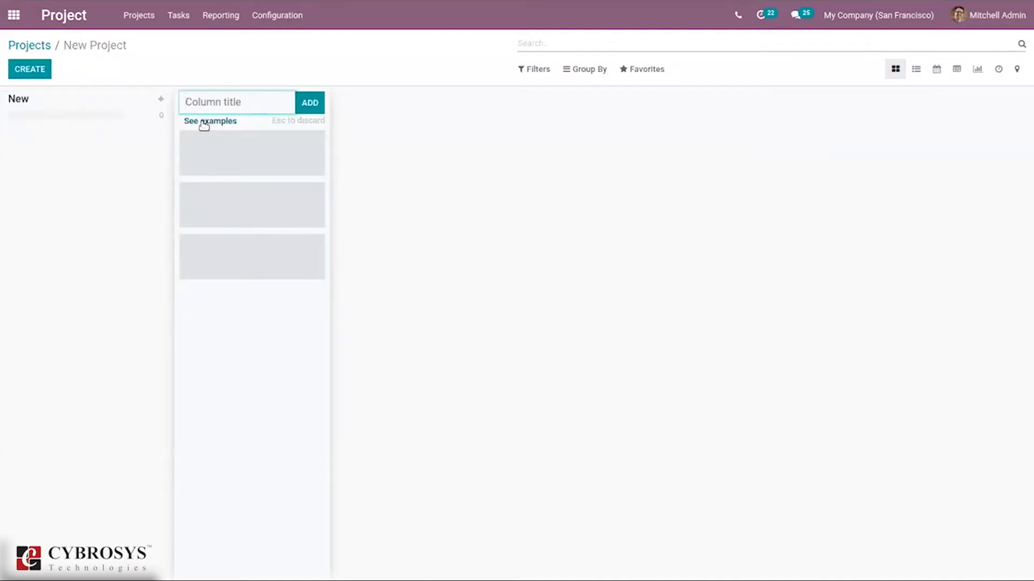
pyautogui.click(204, 122)
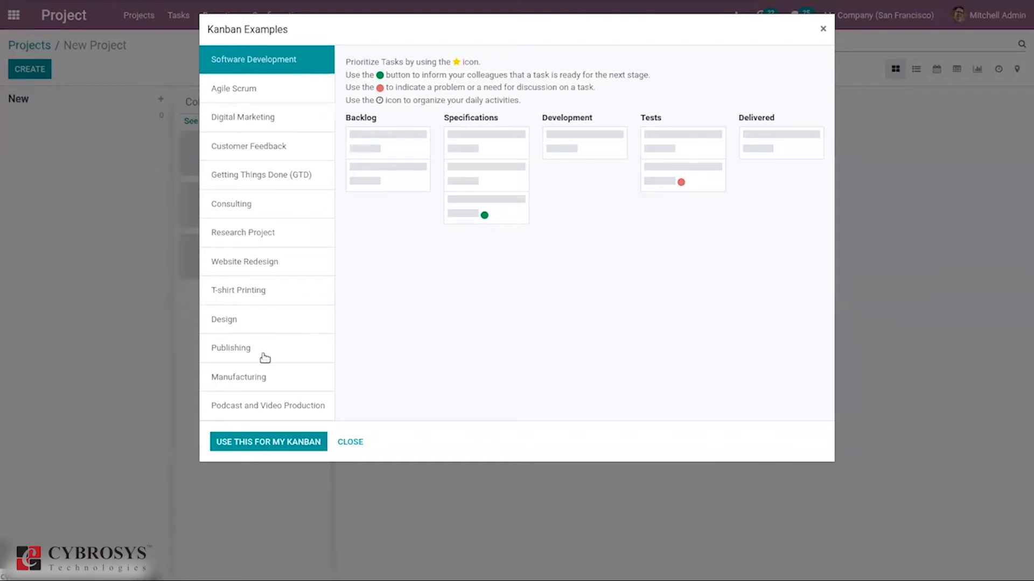
pyautogui.click(349, 442)
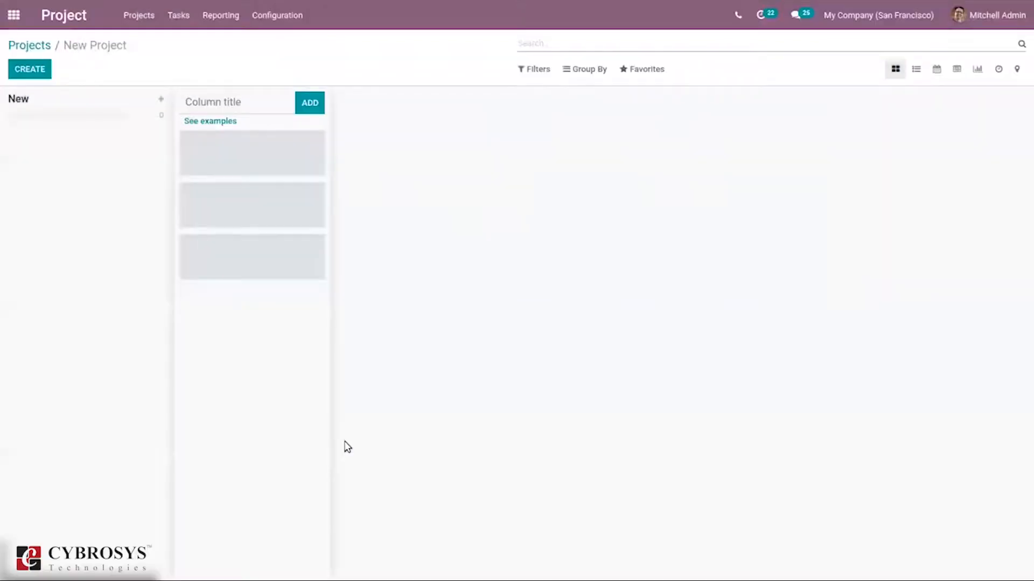
# Add two more stage columns titled "Requirement" and "Design" to the project board.
pyautogui.click(221, 104)
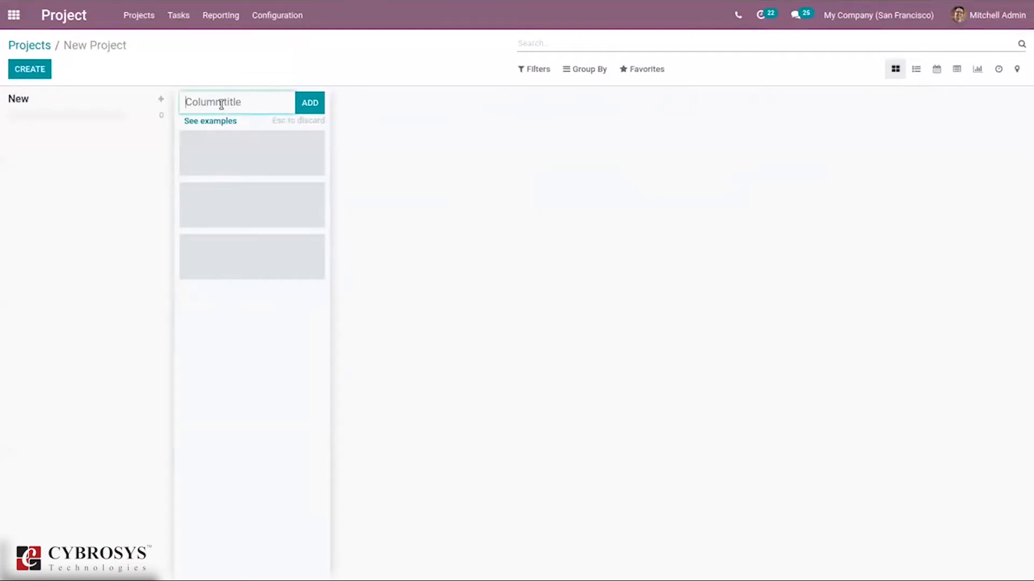
pyautogui.write('Requirement')
pyautogui.click(308, 106)
pyautogui.write('Design')
pyautogui.click(476, 97)
# Add the stage columns "Development" and "Done" after the Design stage.
pyautogui.write('De')
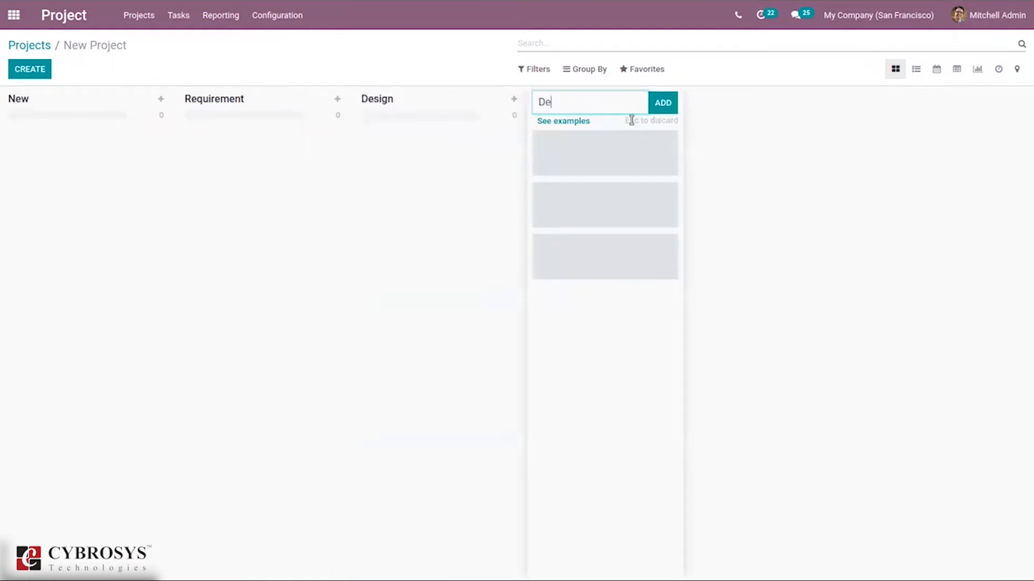
pyautogui.write('velopment')
pyautogui.click(662, 103)
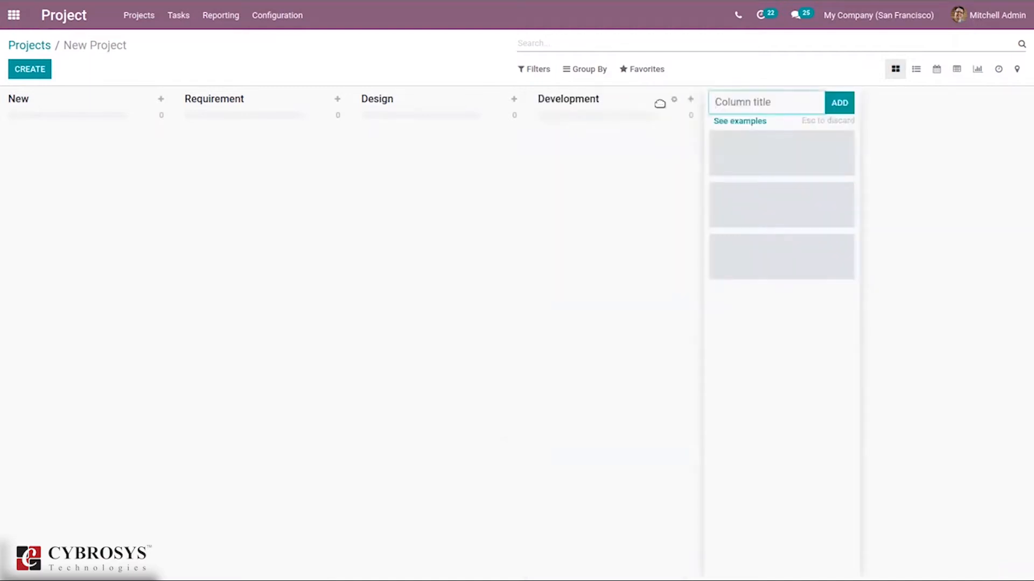
pyautogui.write('Doe')
pyautogui.press('BackSpace')
pyautogui.write('ne')
pyautogui.click(841, 104)
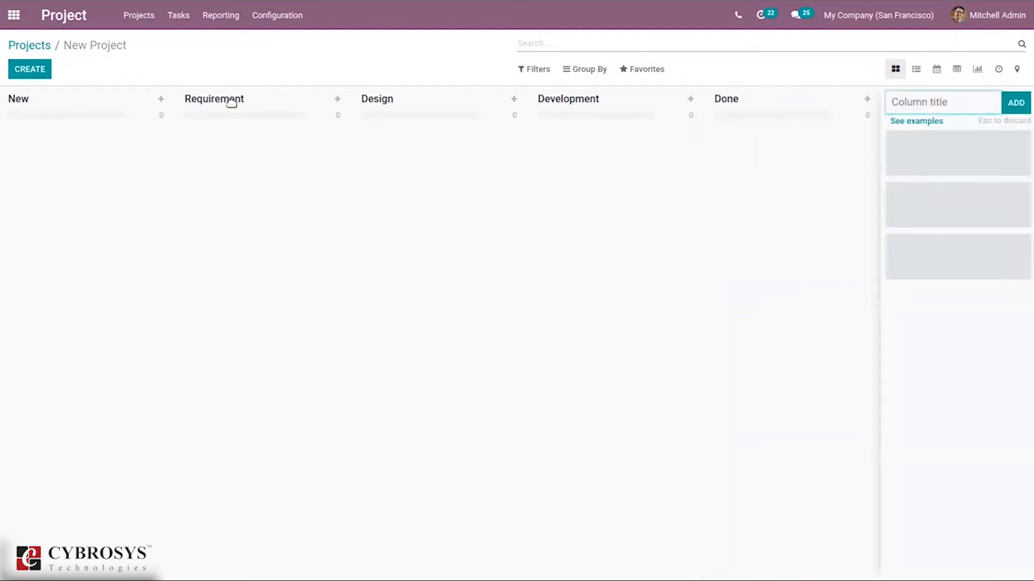
# Create a task titled "Task1" in the New stage and mark it as starred.
pyautogui.click(19, 72)
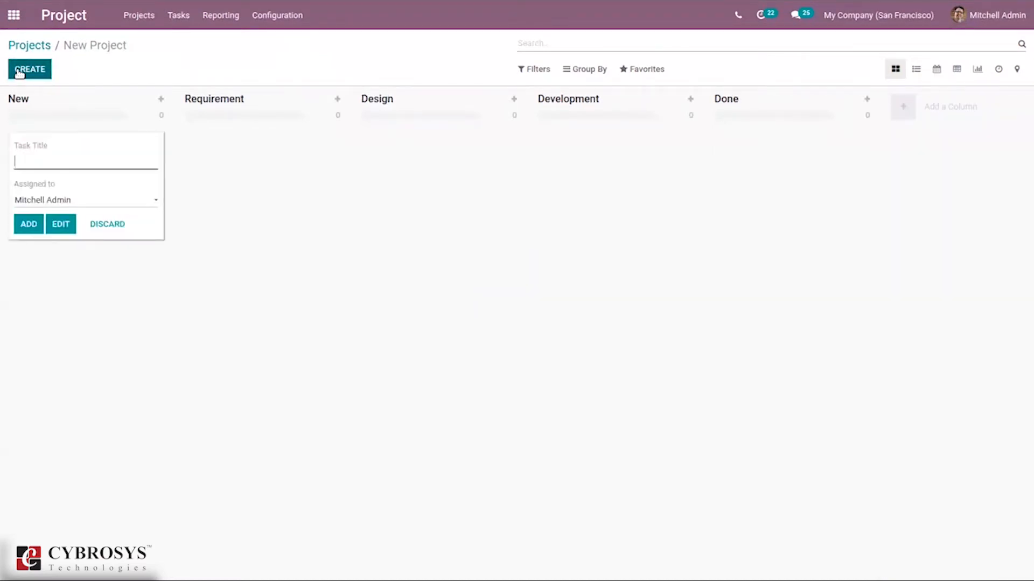
pyautogui.write('N')
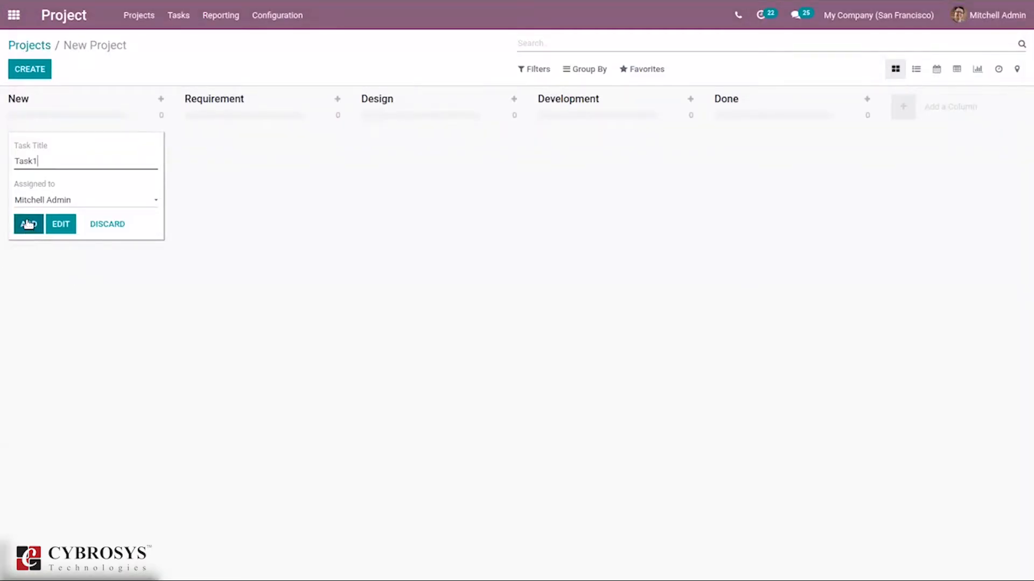
pyautogui.click(28, 224)
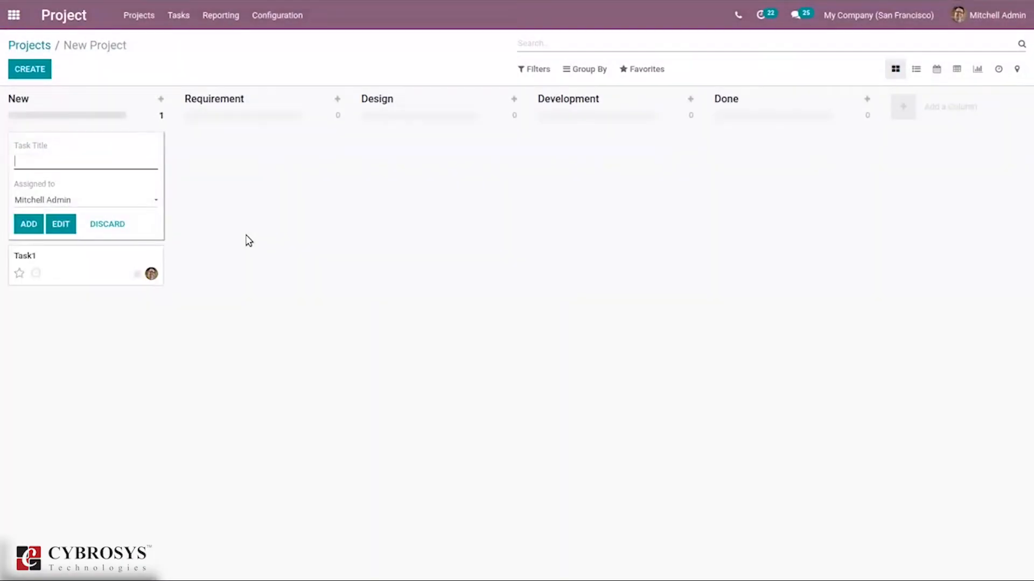
pyautogui.click(240, 255)
pyautogui.click(19, 161)
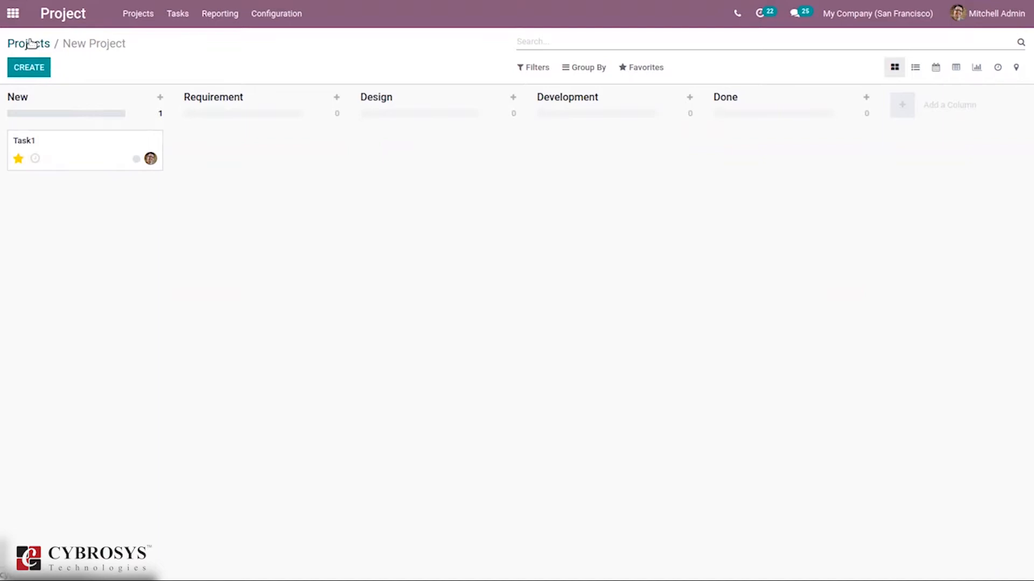
# Open New Project for editing from the projects overview and enable the Billable option in its settings.
pyautogui.click(30, 44)
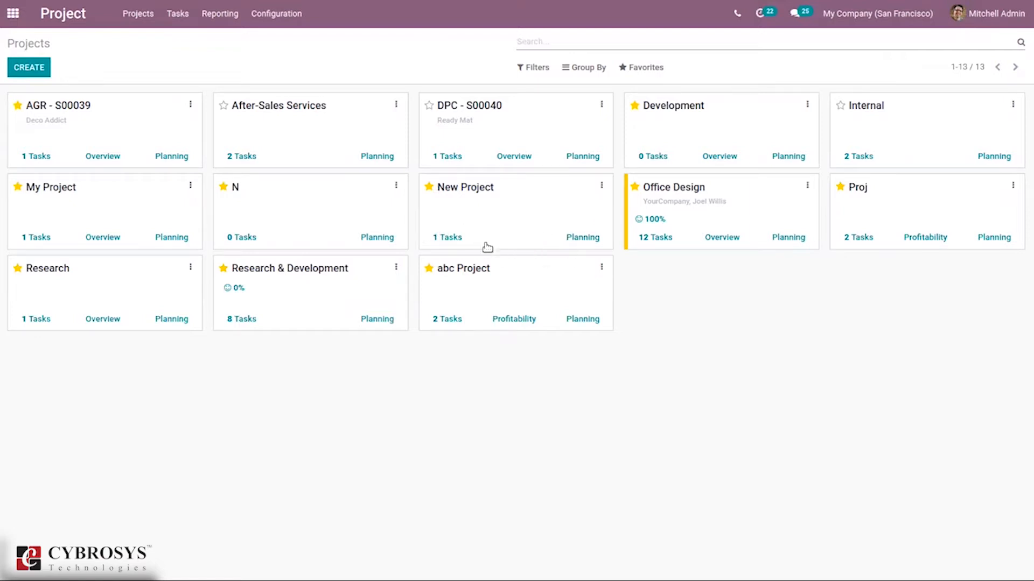
pyautogui.click(602, 187)
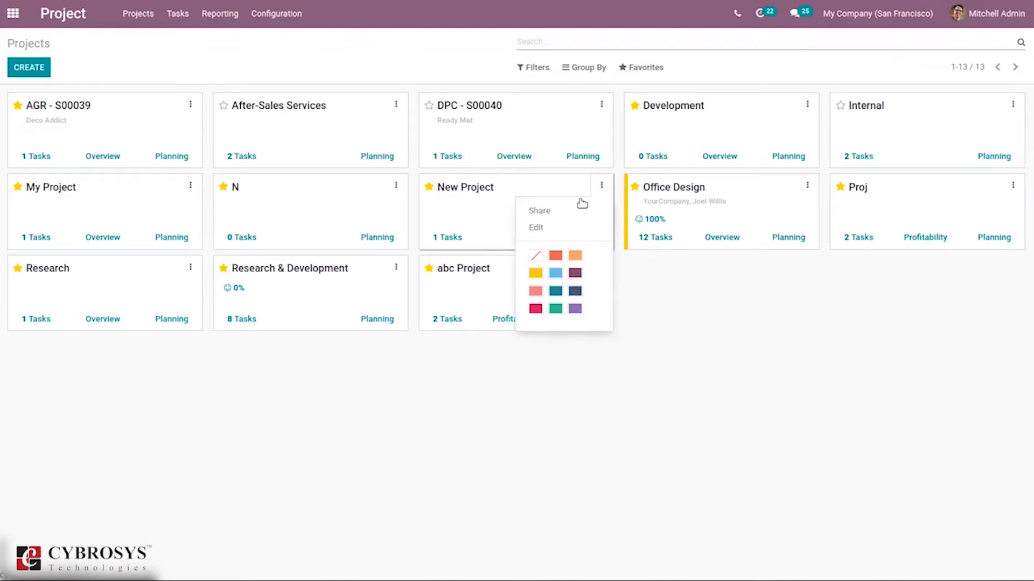
pyautogui.click(530, 228)
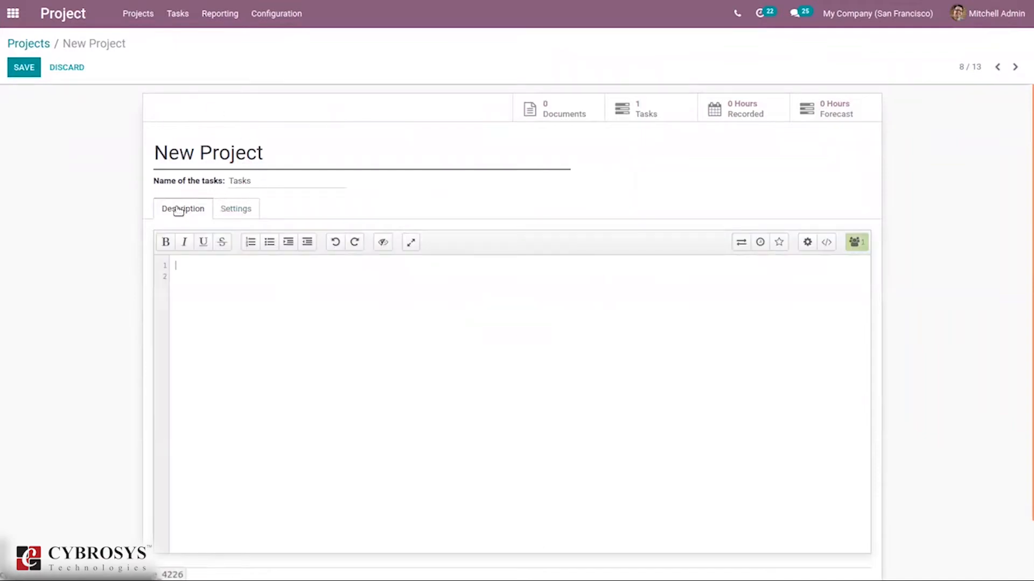
pyautogui.click(239, 209)
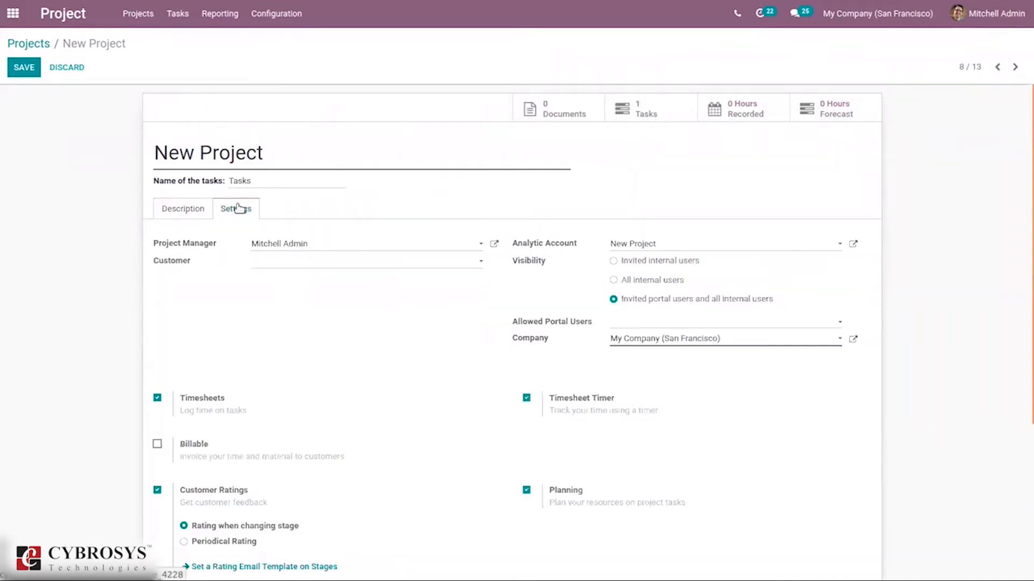
pyautogui.moveTo(1025, 233); pyautogui.dragTo(1027, 388)
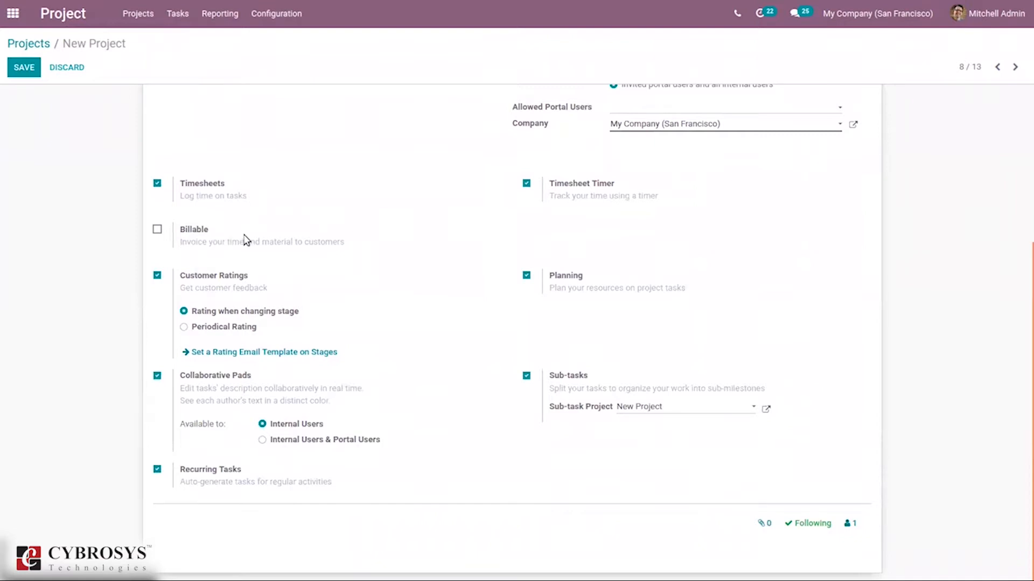
pyautogui.click(157, 230)
pyautogui.moveTo(1027, 353); pyautogui.dragTo(985, 141)
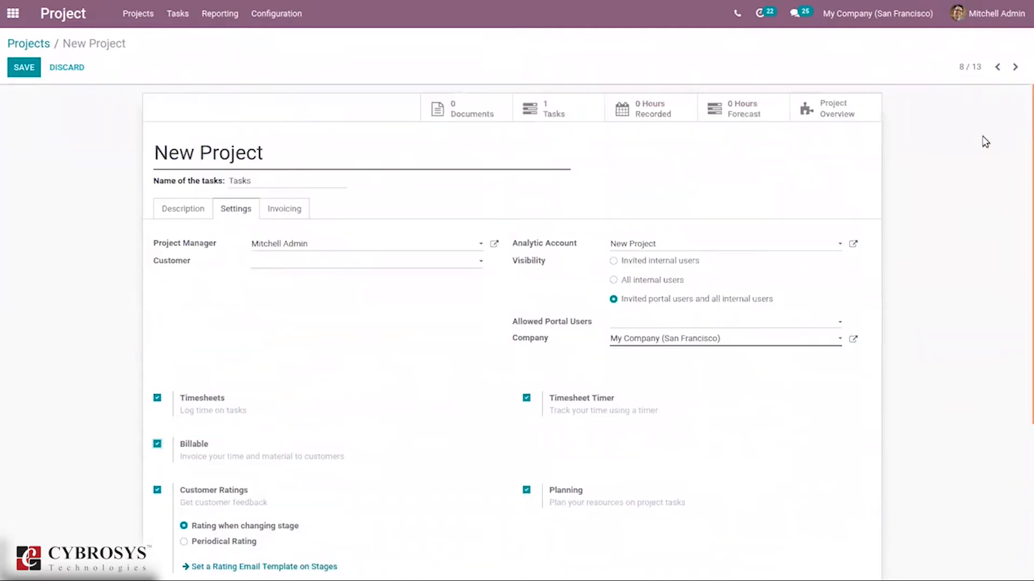
# Examine the project's invoicing options and the services available as the default service.
pyautogui.click(276, 208)
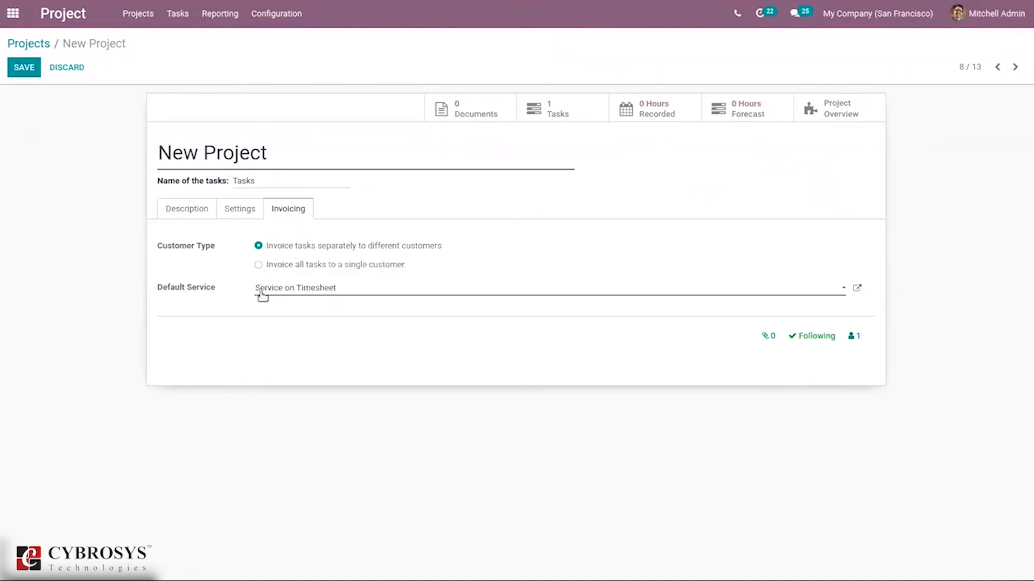
pyautogui.click(262, 295)
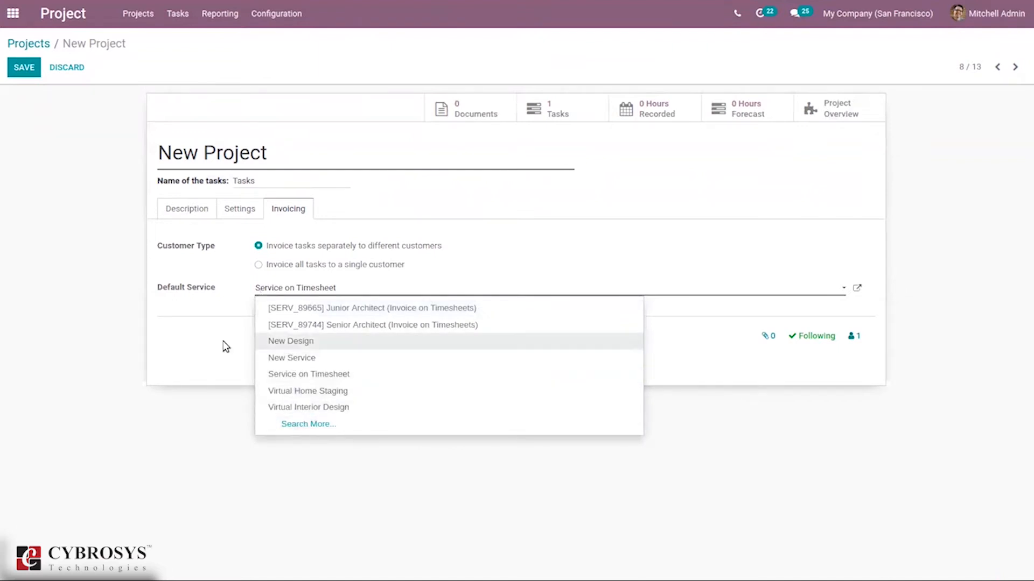
pyautogui.click(225, 346)
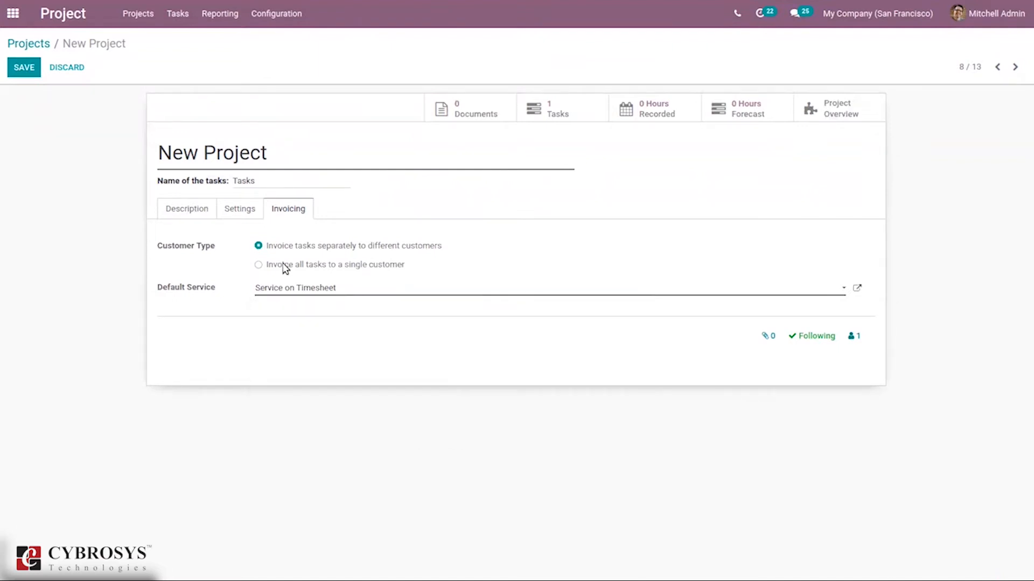
# Try invoicing all tasks to a single customer with employee and fixed rates, and revert to invoicing tasks separately to different customers.
pyautogui.click(285, 268)
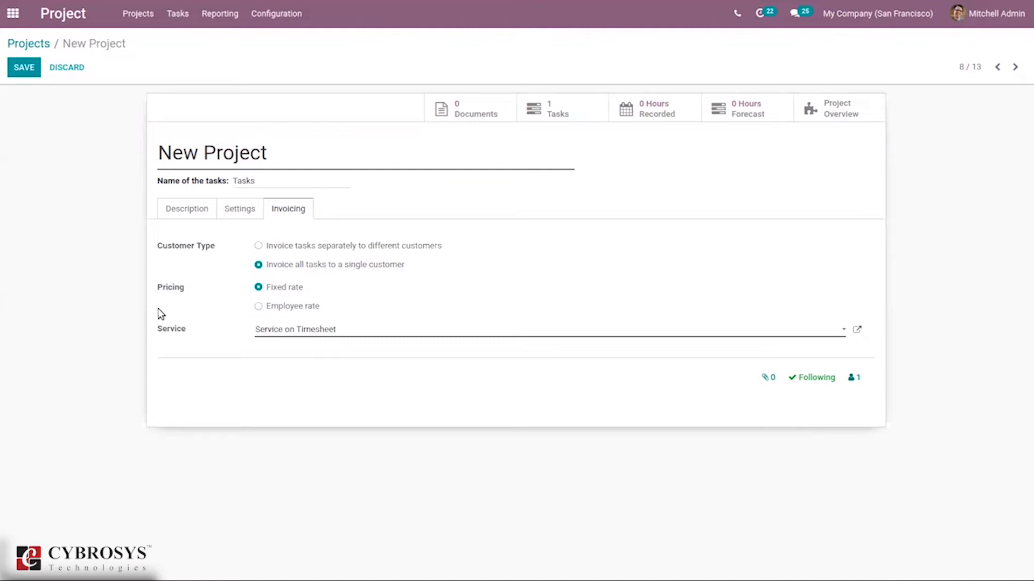
pyautogui.click(269, 309)
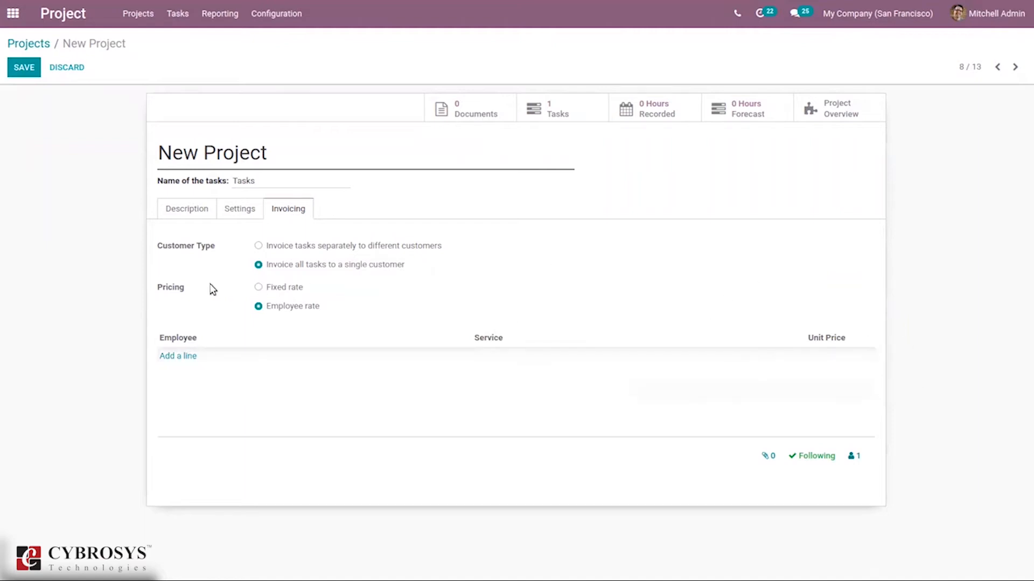
pyautogui.click(287, 288)
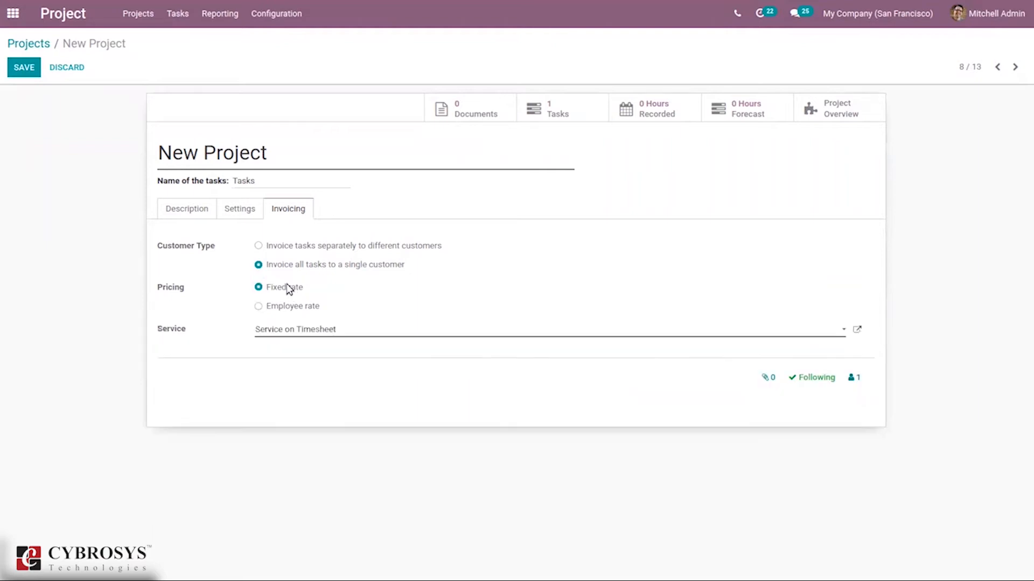
pyautogui.click(302, 246)
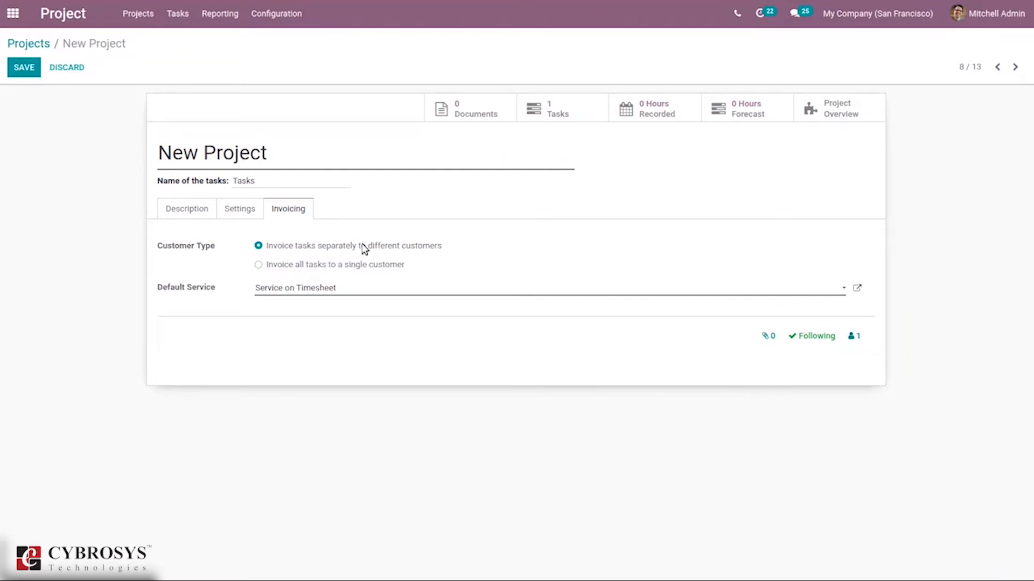
# Review the project's description and settings, and save the changes to New Project.
pyautogui.click(190, 211)
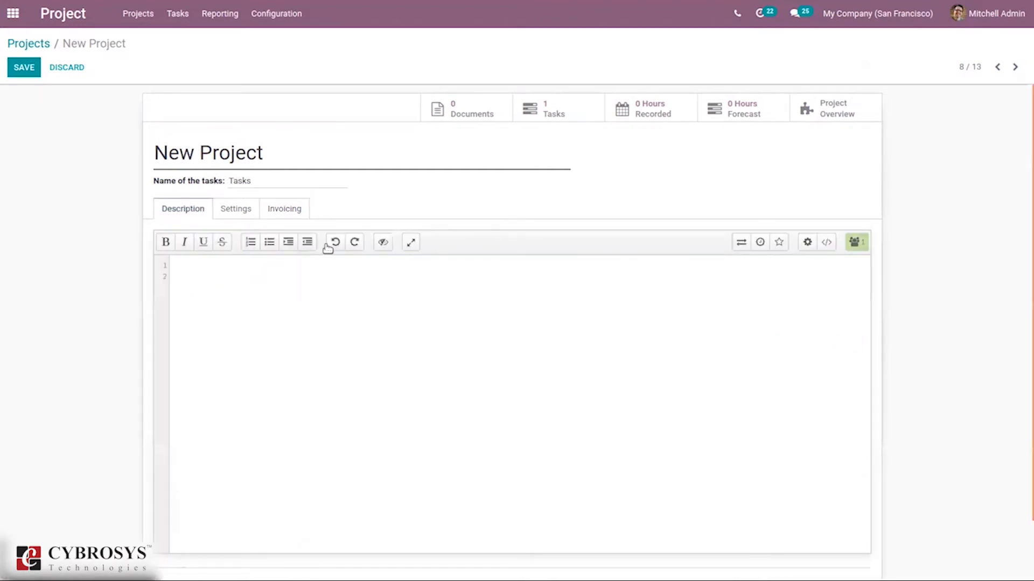
pyautogui.click(233, 214)
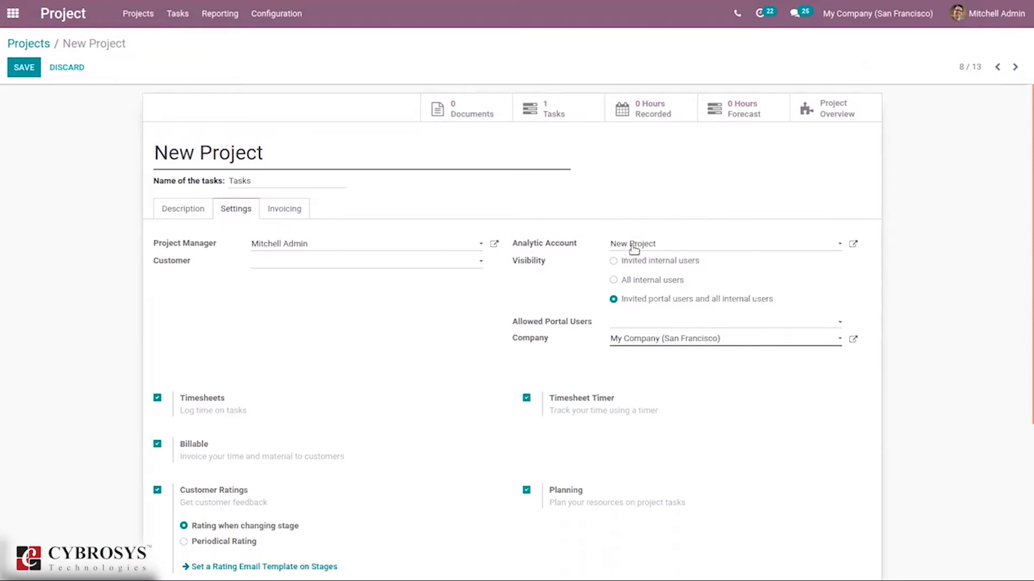
pyautogui.click(16, 72)
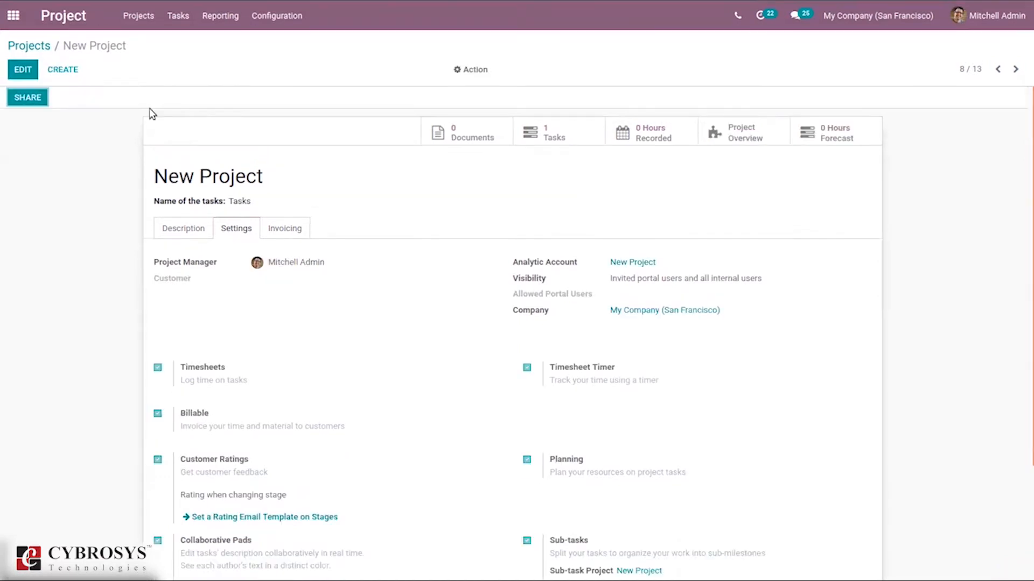
# Open New Project's overview from the projects list and examine its recorded hours, profitability and timesheet costs.
pyautogui.click(24, 47)
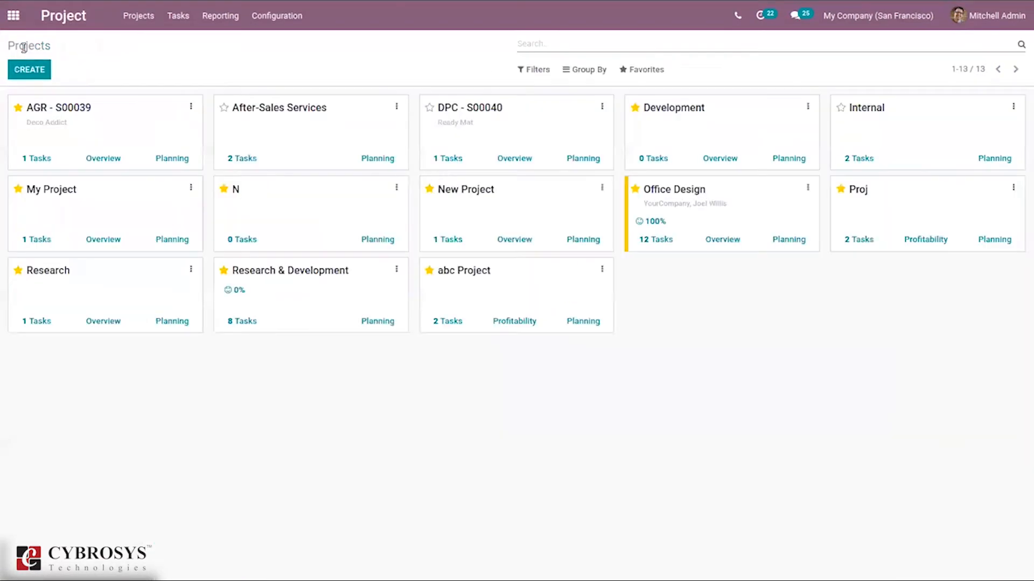
pyautogui.click(508, 240)
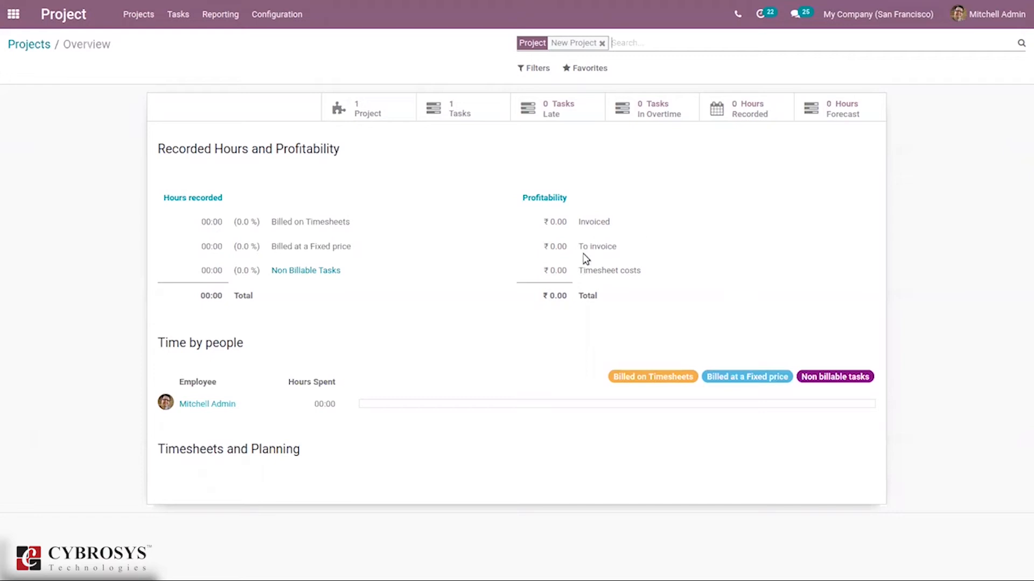
pyautogui.moveTo(630, 265)
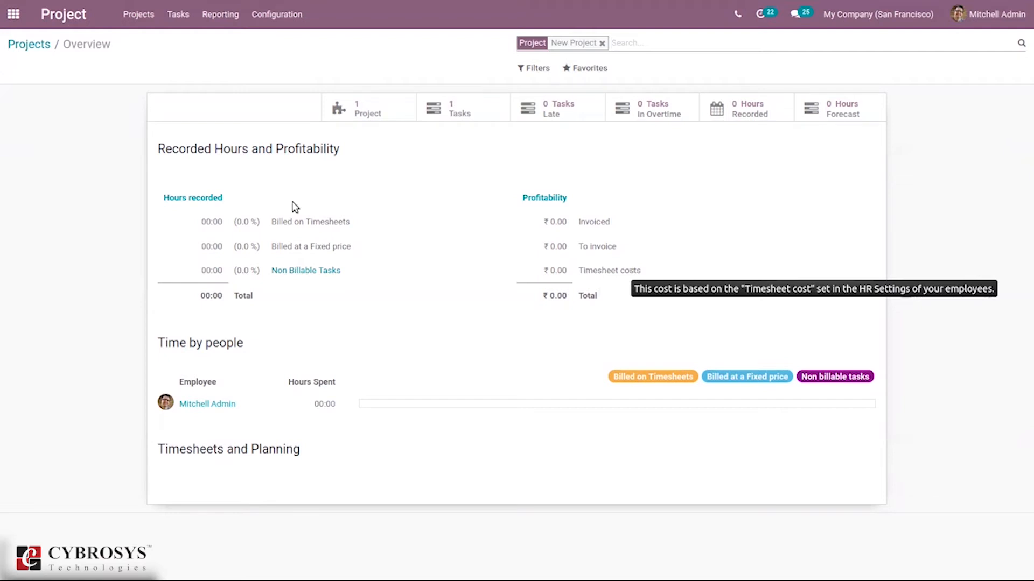
# Switch to the Employees app, open the administrator's employee record for editing and check the timesheet cost in its HR settings.
pyautogui.click(13, 14)
pyautogui.write('empl')
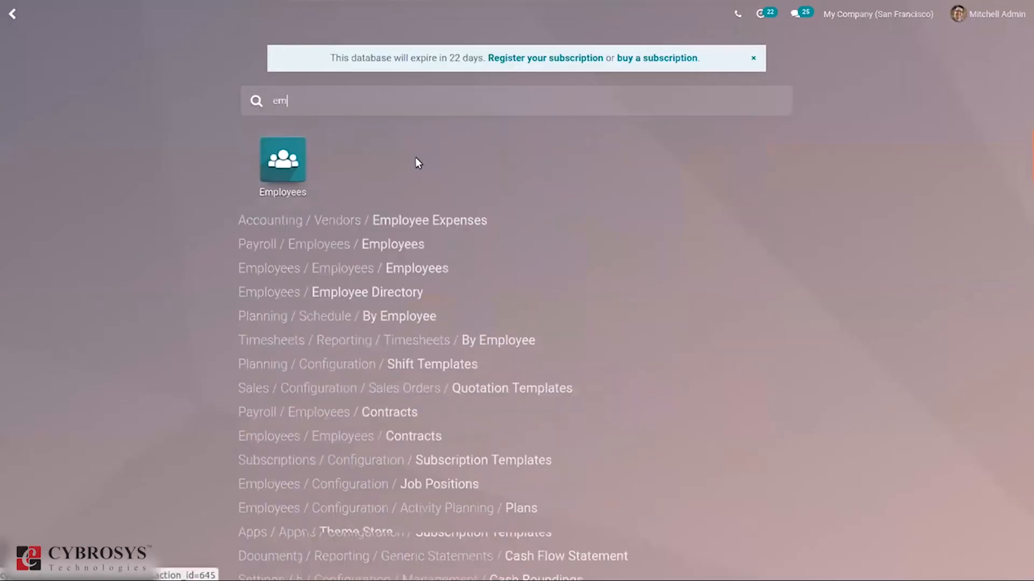
pyautogui.click(283, 159)
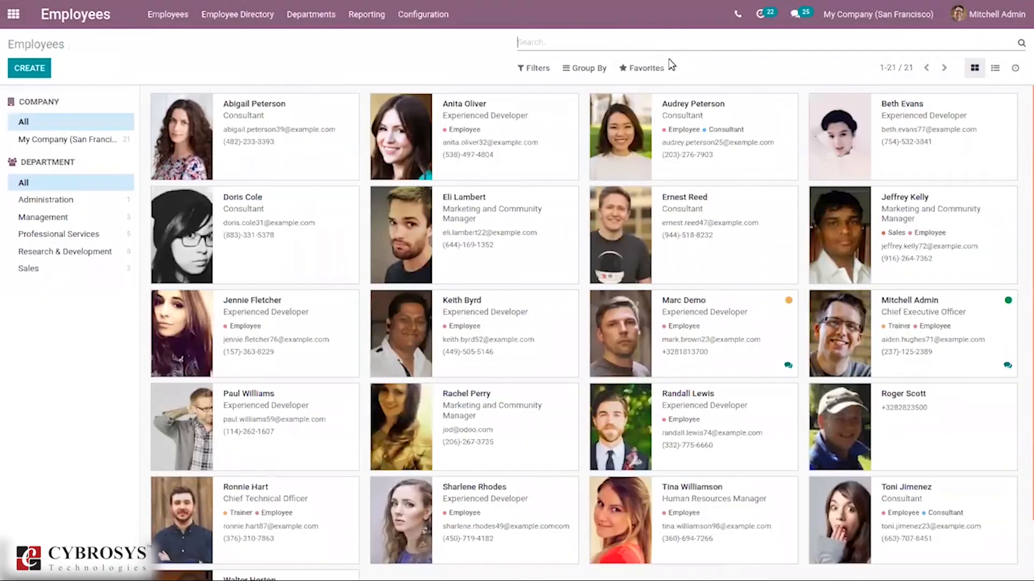
pyautogui.write('mi')
pyautogui.press('Return')
pyautogui.click(311, 159)
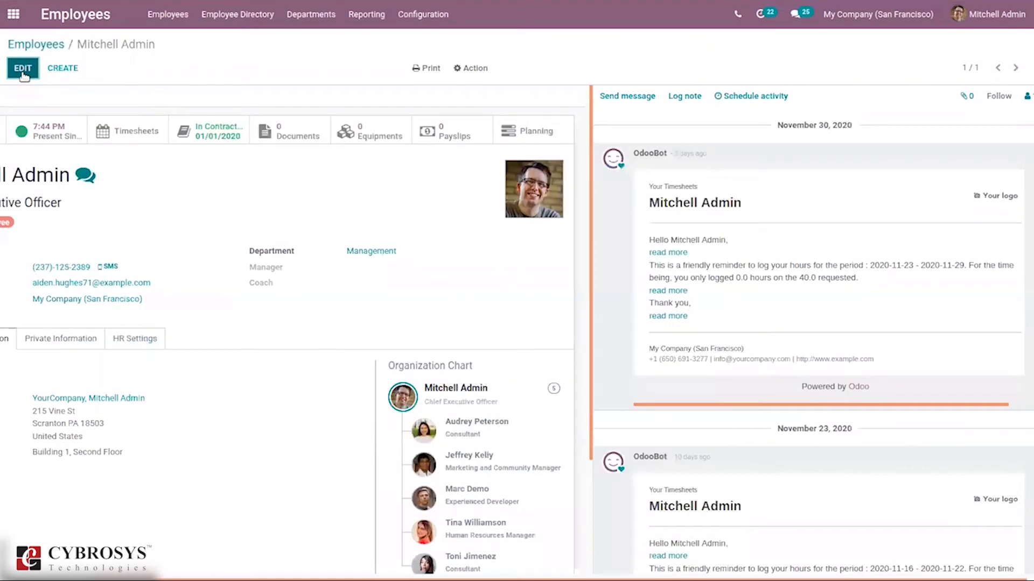
pyautogui.click(22, 69)
pyautogui.click(130, 353)
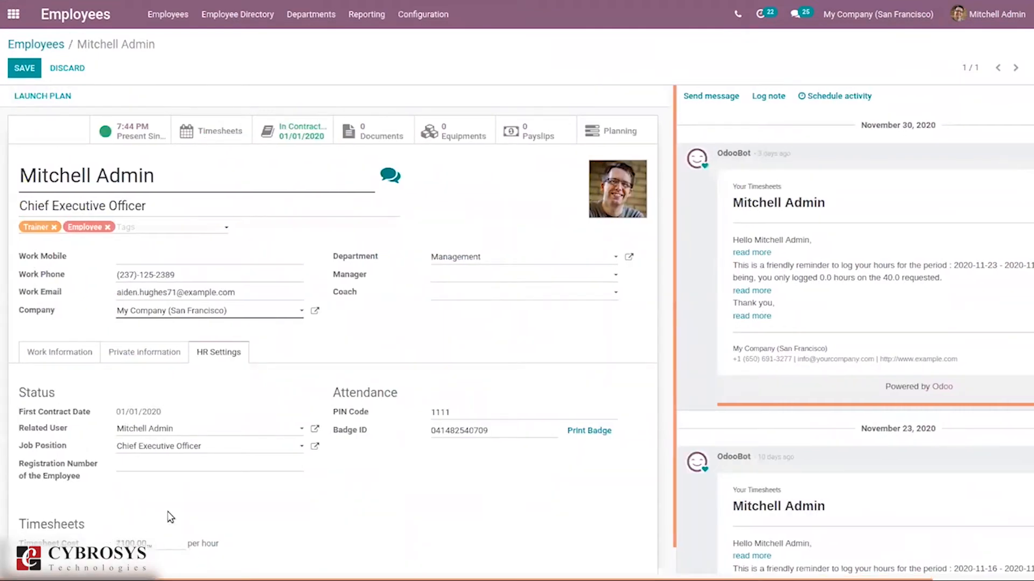
# Return to the Project app, view the hours and profitability overview of Office Design, and go back to the projects list.
pyautogui.click(14, 14)
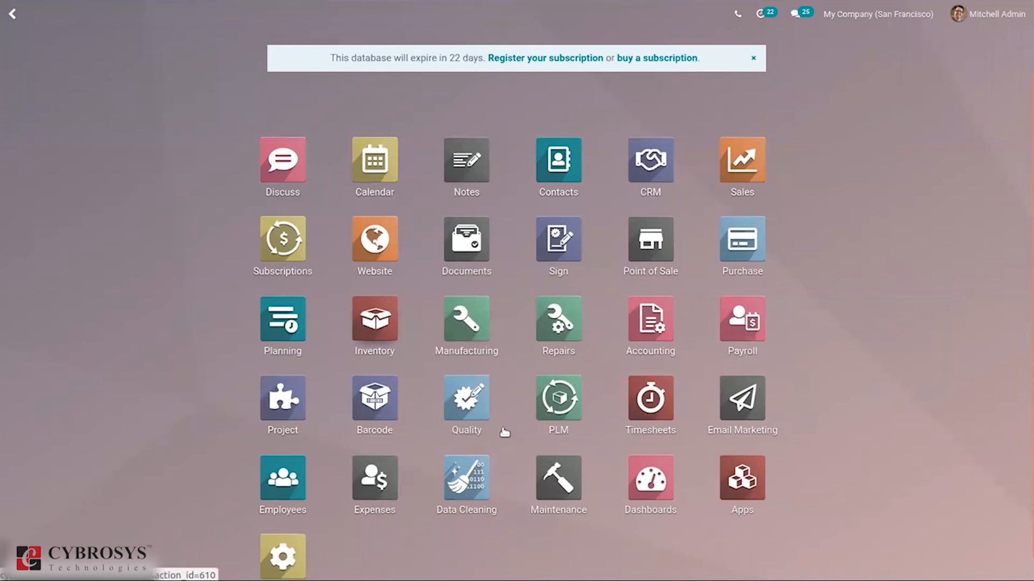
pyautogui.write('pr')
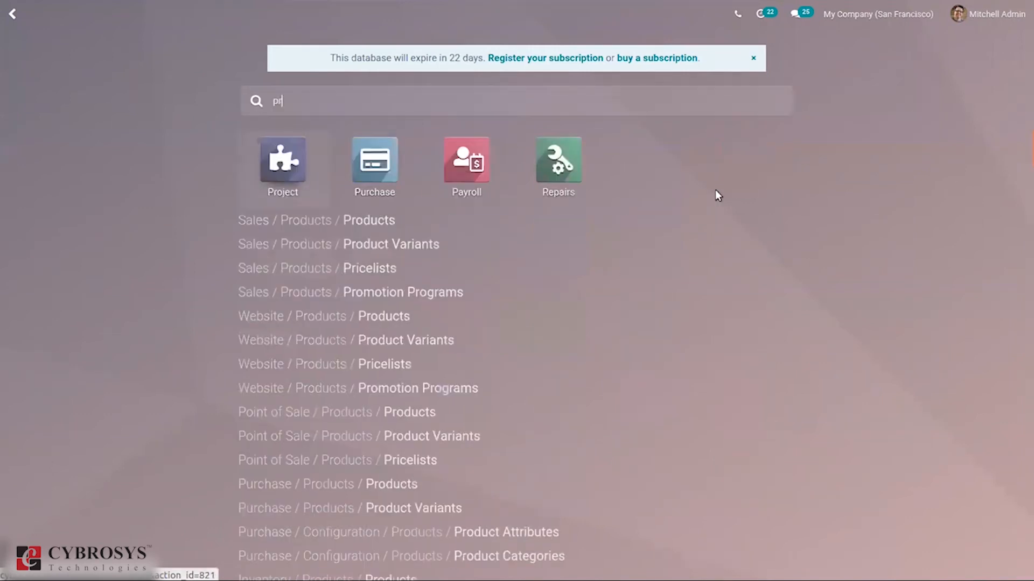
pyautogui.click(320, 150)
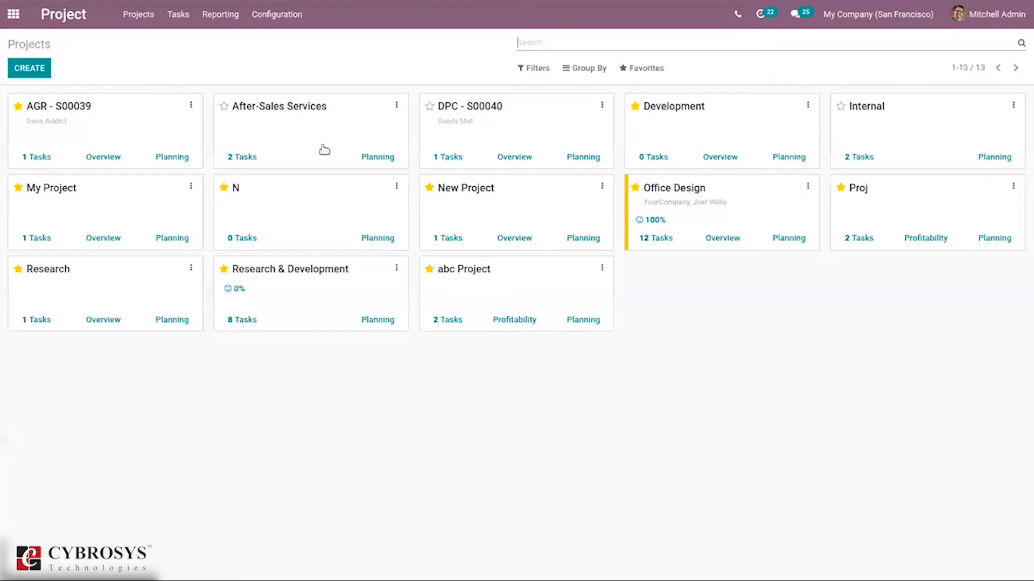
pyautogui.click(515, 238)
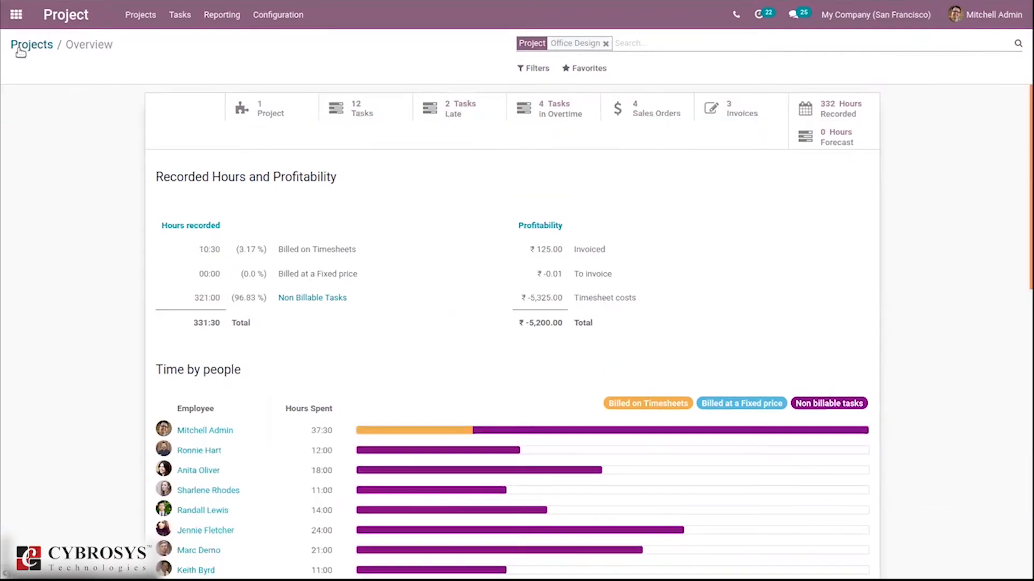
pyautogui.click(29, 45)
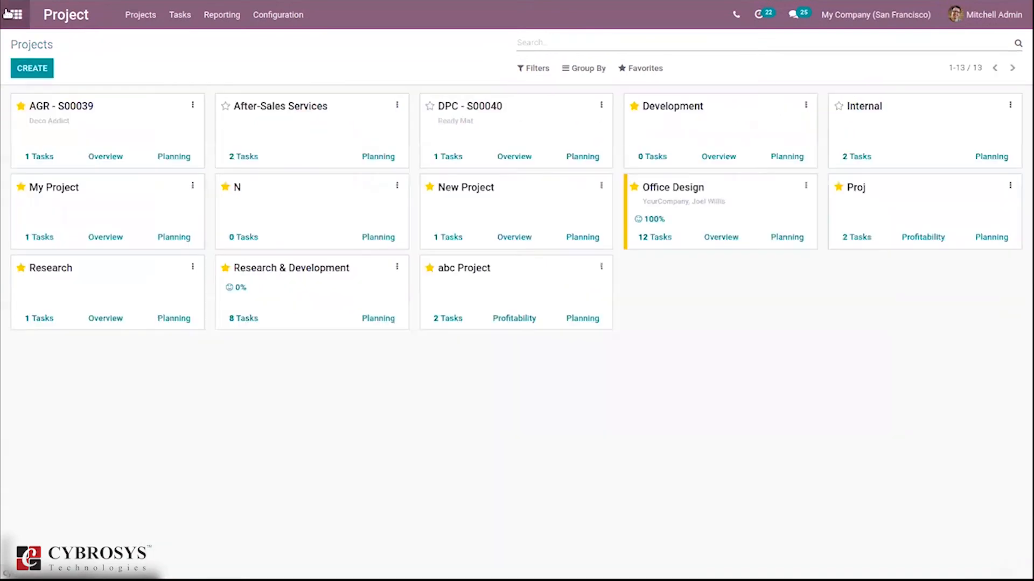
# Switch to the Sales app and start a new sales order from the orders list.
pyautogui.click(13, 14)
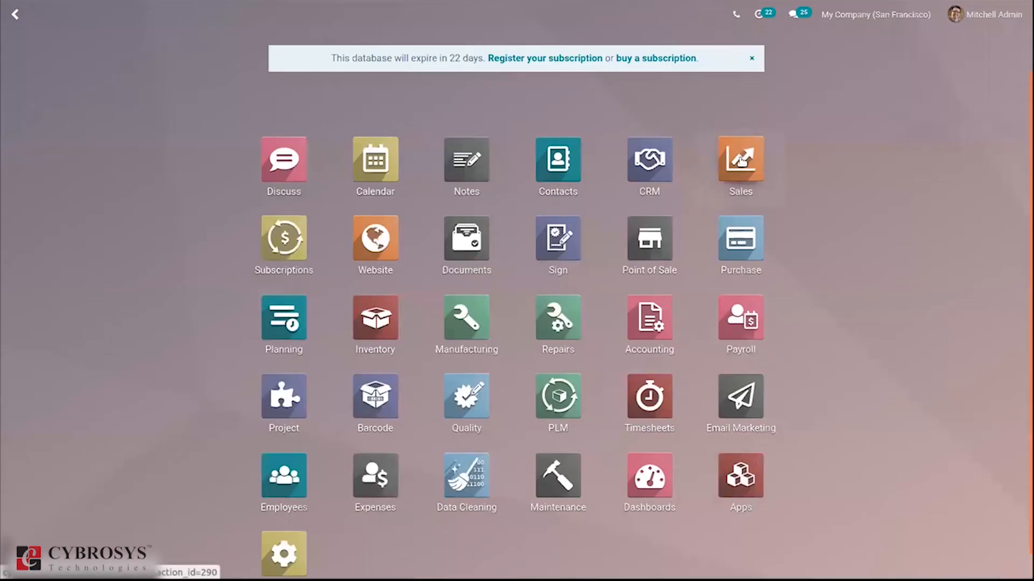
pyautogui.click(742, 160)
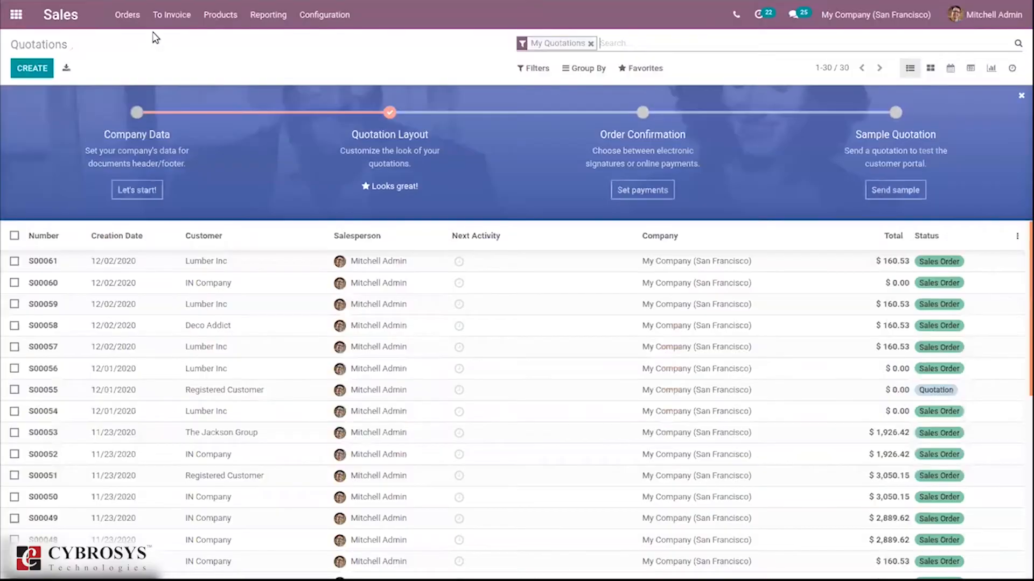
pyautogui.click(127, 15)
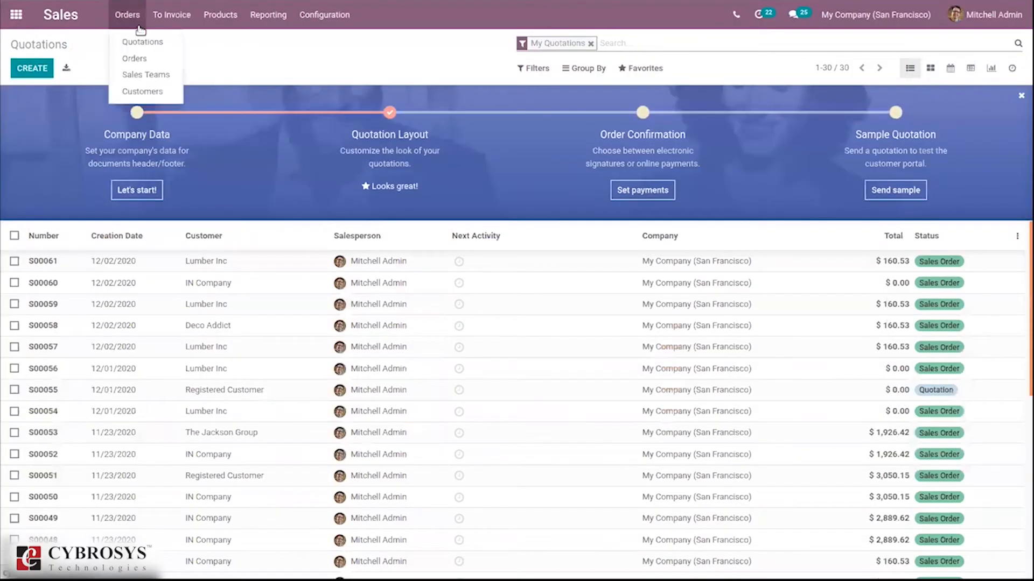
pyautogui.click(159, 58)
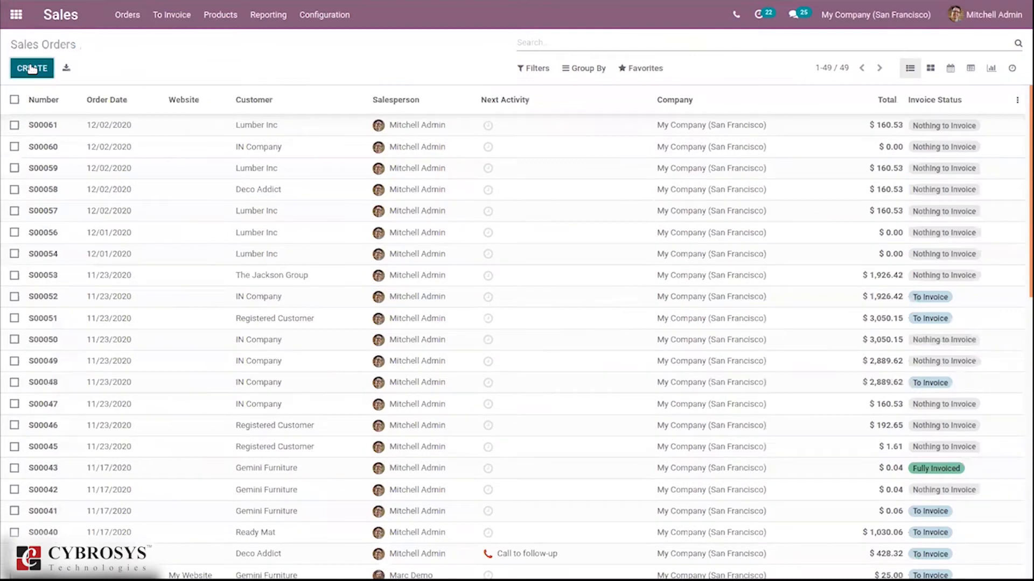
pyautogui.click(31, 68)
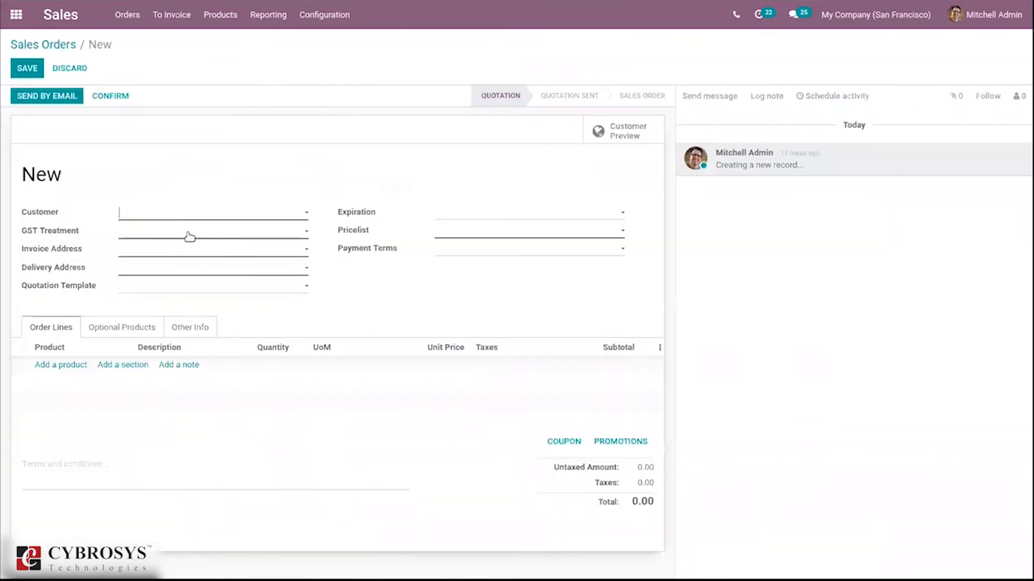
# Set the new sales order's customer to IN Company and its GST treatment to Consumer.
pyautogui.click(178, 214)
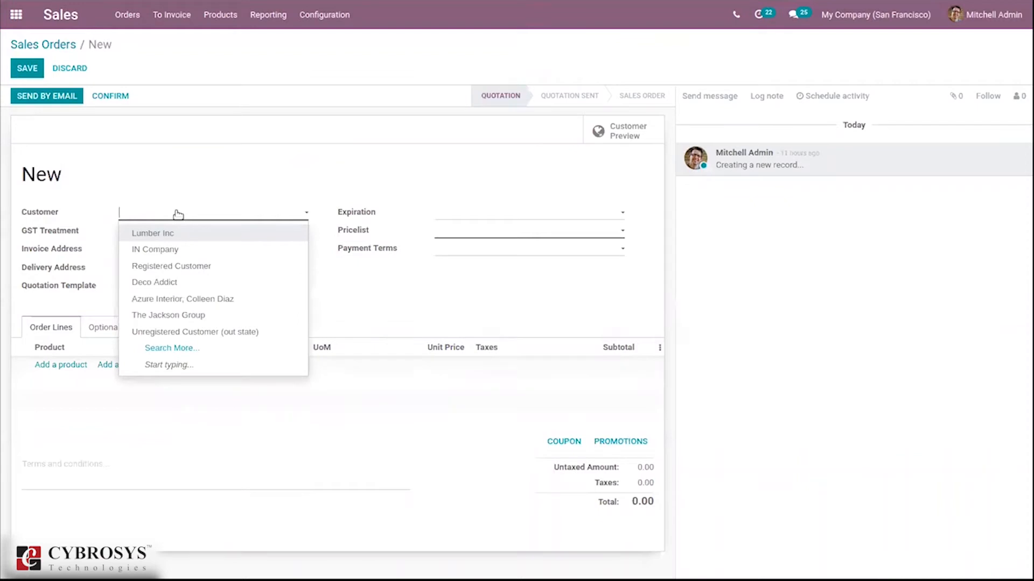
pyautogui.click(161, 249)
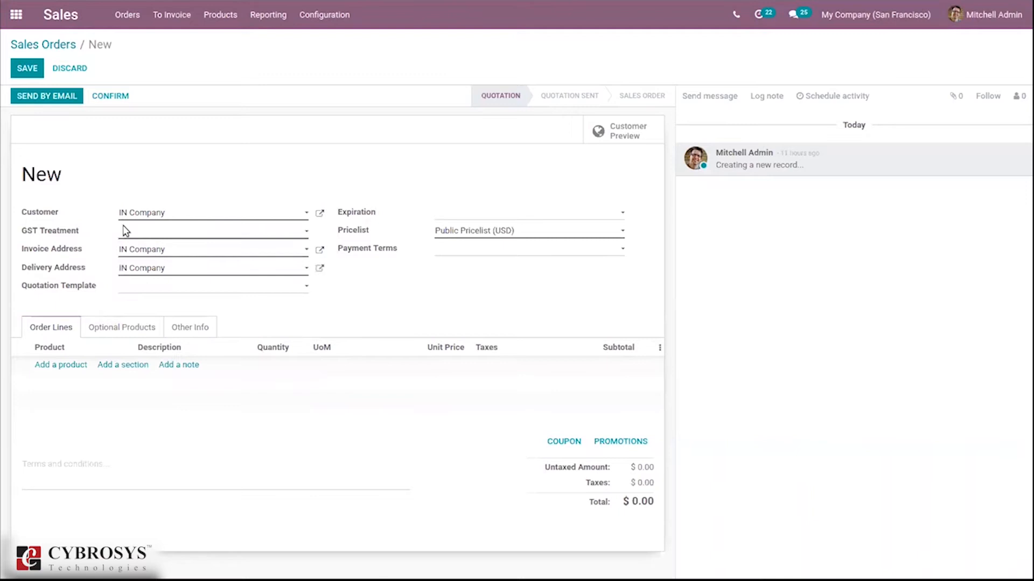
pyautogui.click(126, 231)
pyautogui.click(175, 295)
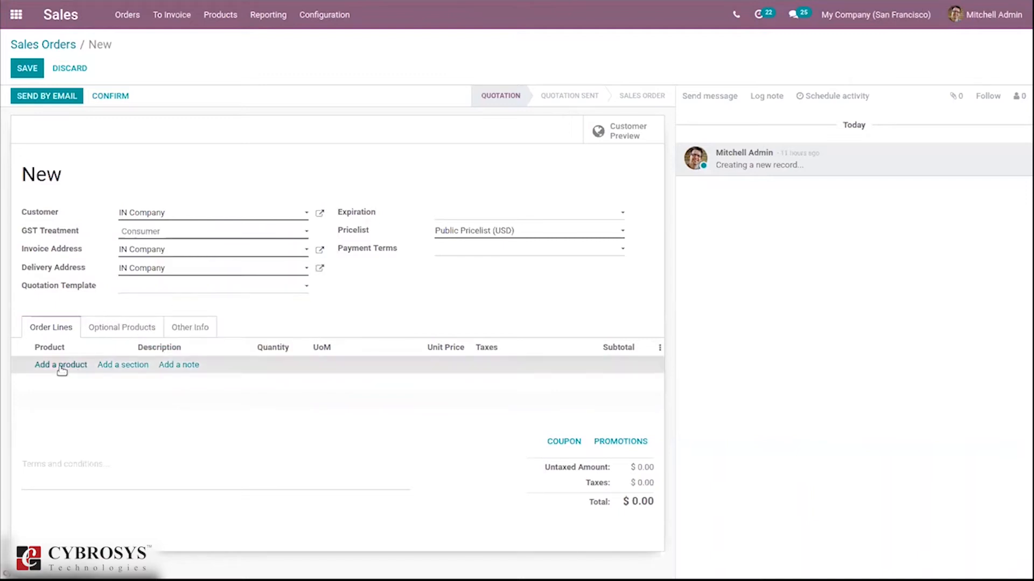
# Add New Service as a product line on the sales order.
pyautogui.click(61, 367)
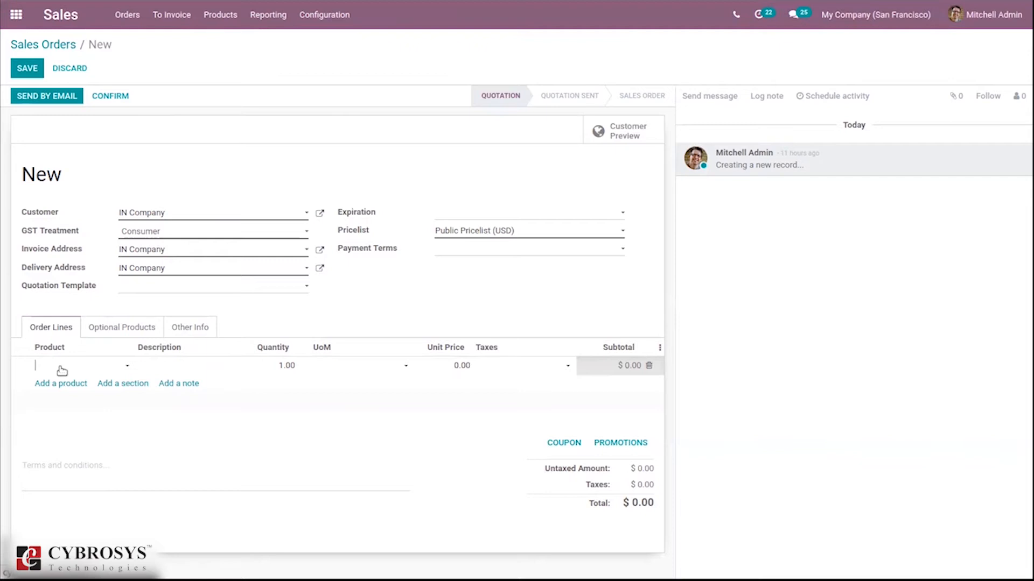
pyautogui.write('new')
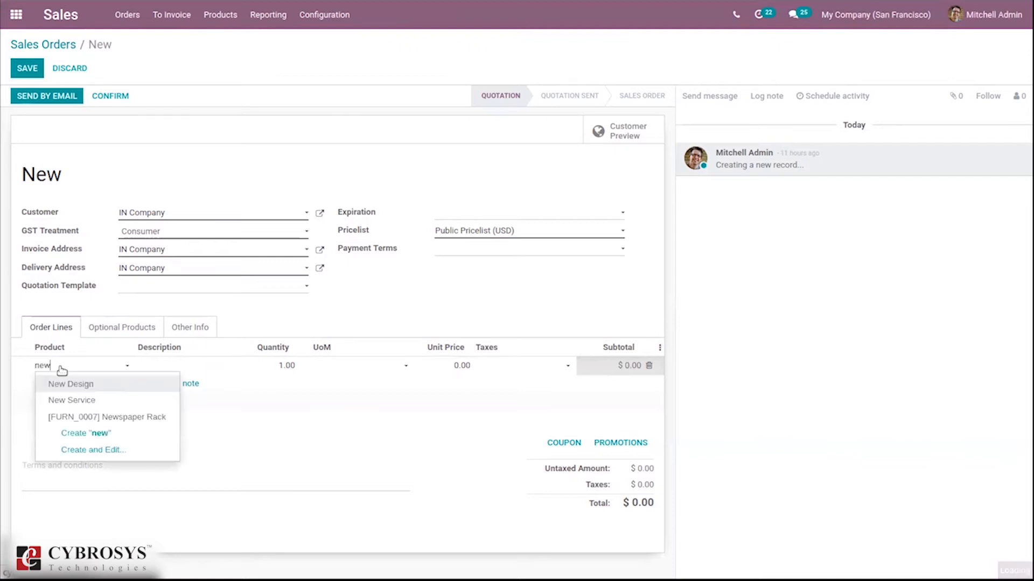
pyautogui.click(71, 401)
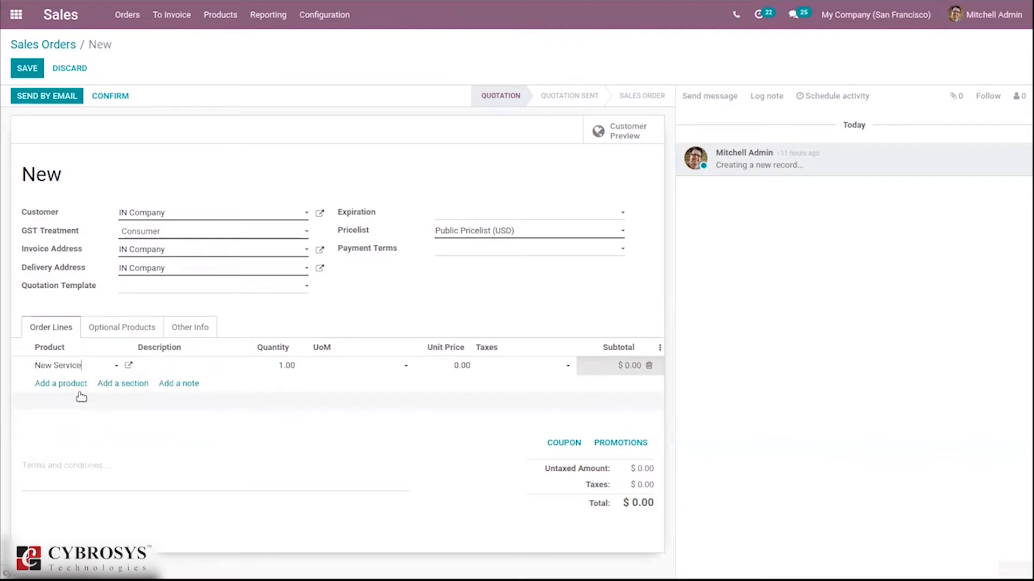
# Set the project in which New Service creates its tasks to New Project, check its general information, and save the product.
pyautogui.click(128, 366)
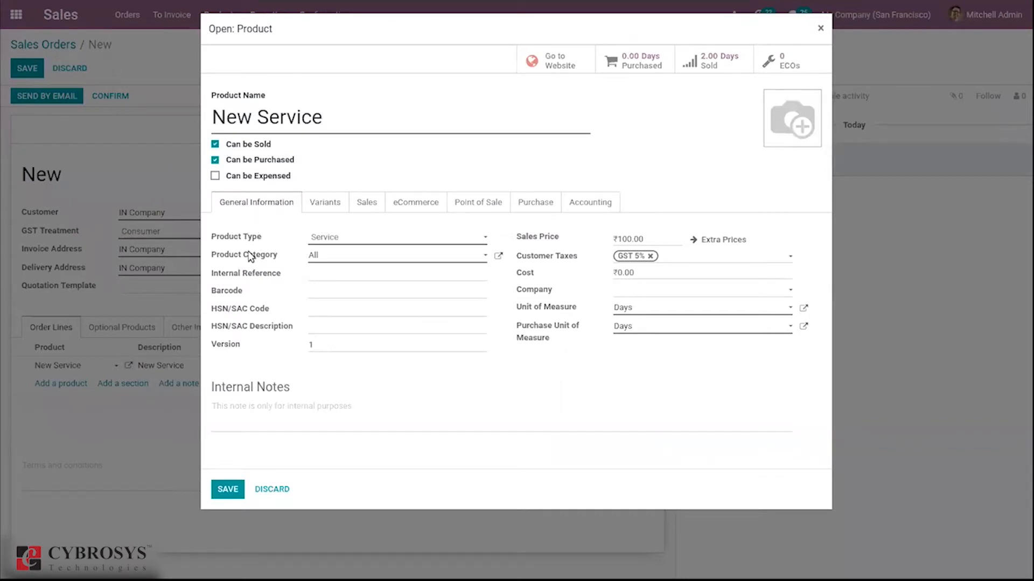
pyautogui.click(371, 205)
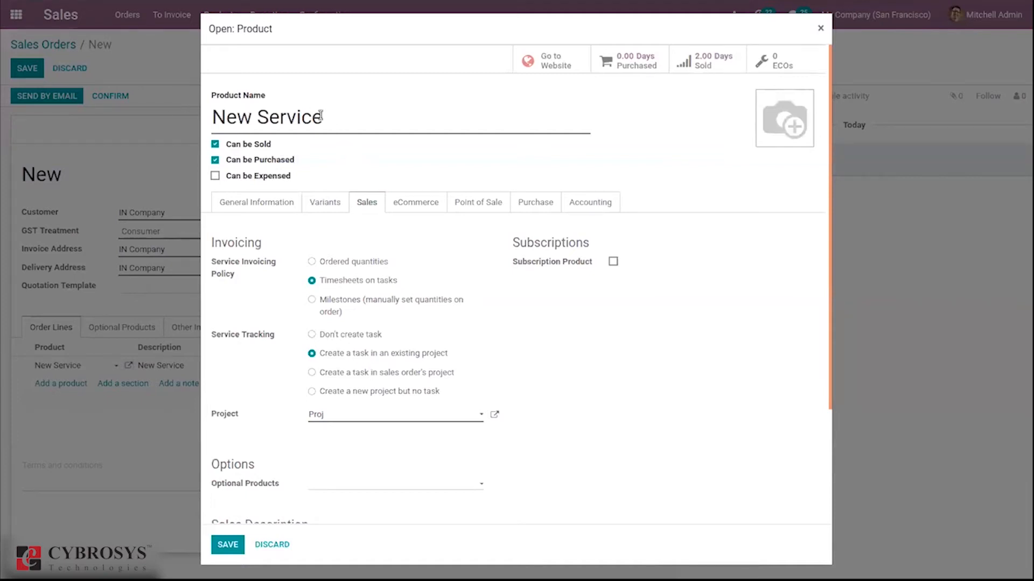
pyautogui.moveTo(345, 119); pyautogui.dragTo(205, 110)
pyautogui.click(429, 362)
pyautogui.click(343, 418)
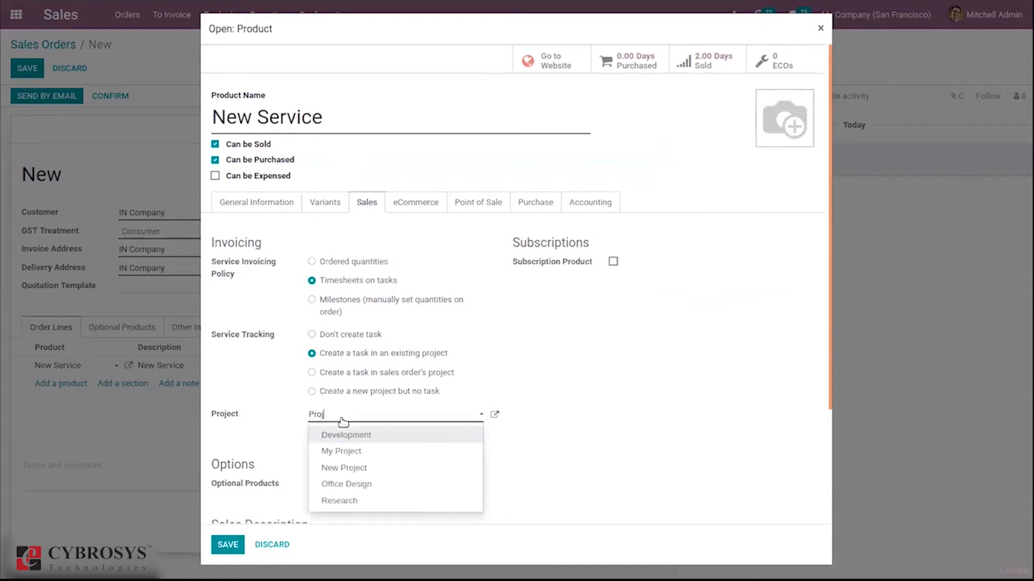
pyautogui.click(351, 468)
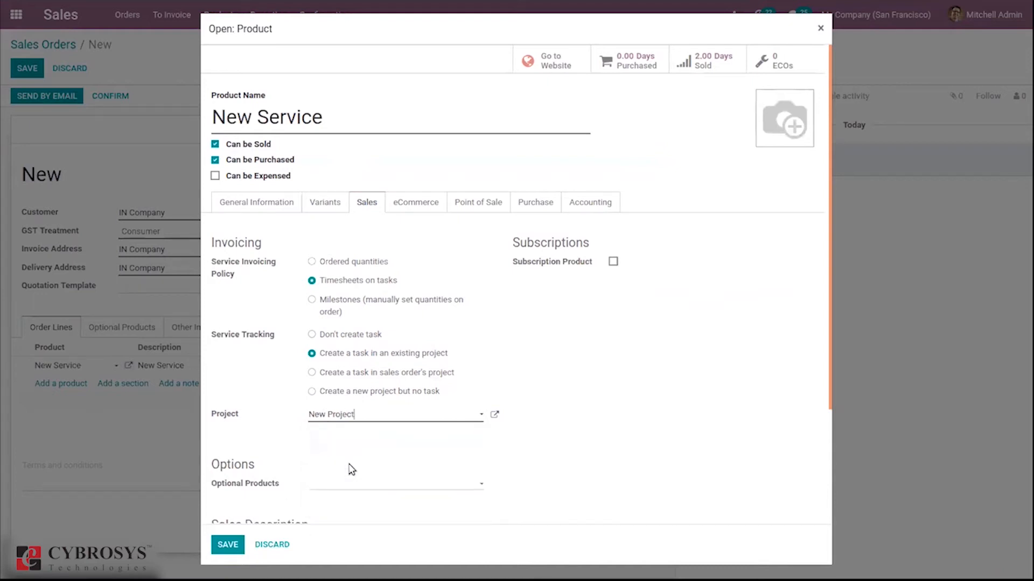
pyautogui.click(247, 207)
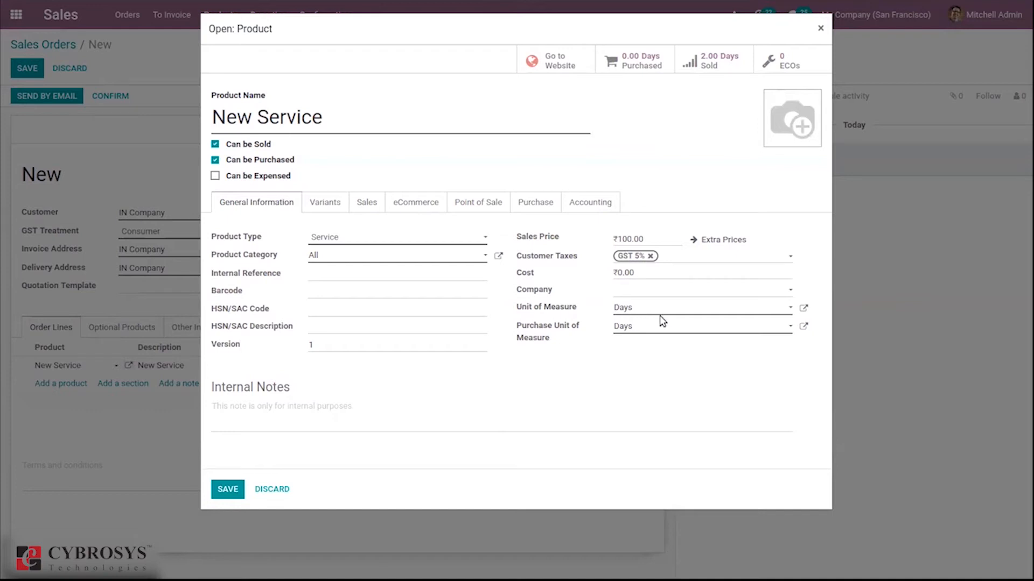
pyautogui.click(227, 490)
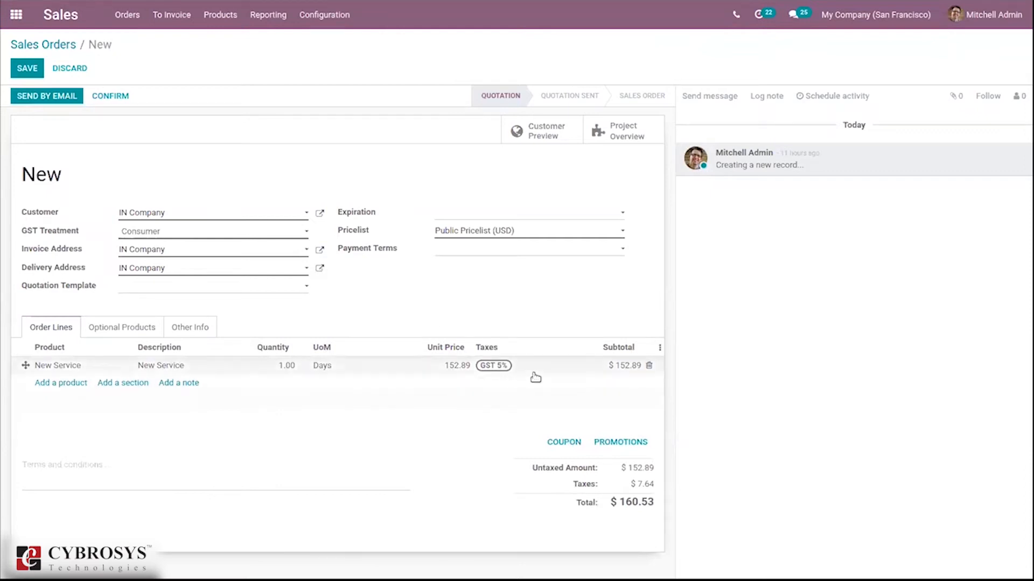
# Check the unit of measure on the New Service order line and confirm the sales order.
pyautogui.click(326, 369)
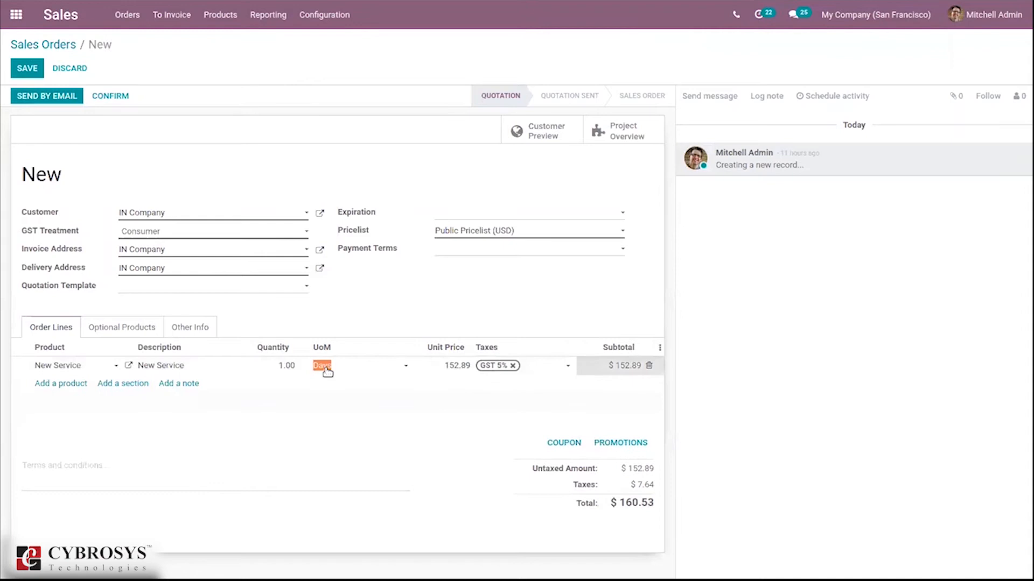
pyautogui.click(325, 369)
pyautogui.click(305, 316)
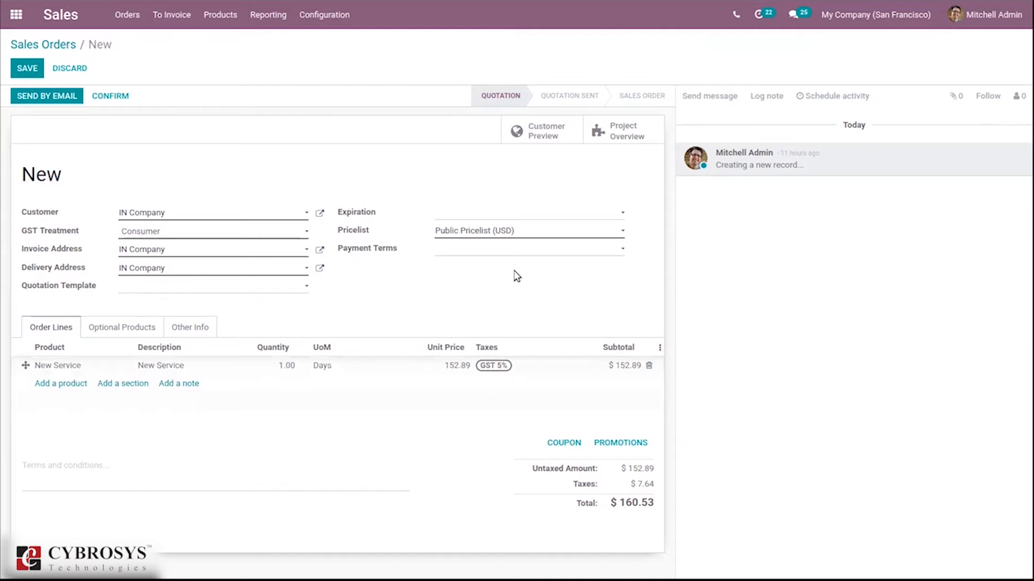
pyautogui.click(112, 97)
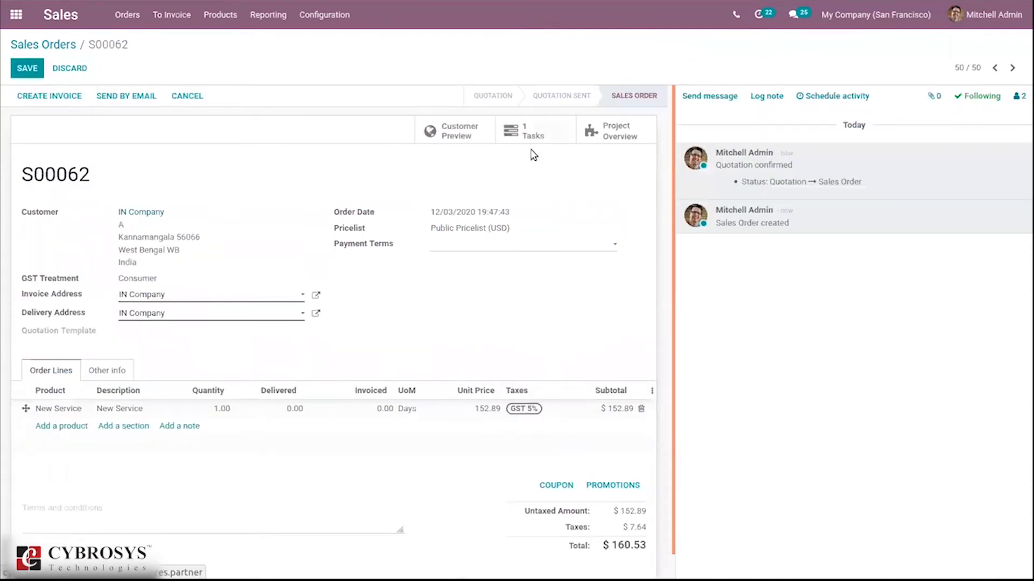
# Open the task created from the sales order for editing and add the tag New Feature.
pyautogui.click(544, 133)
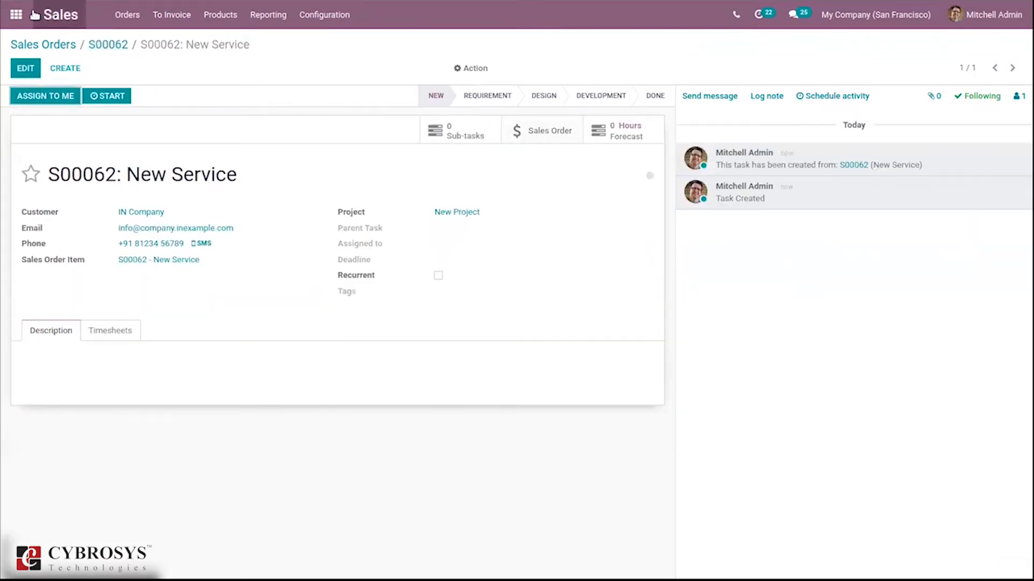
pyautogui.click(24, 68)
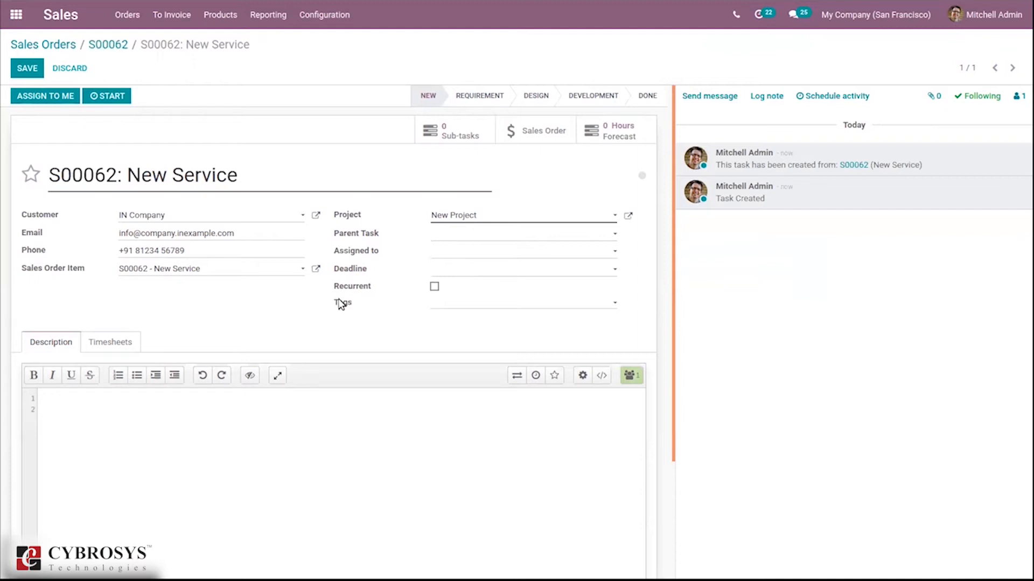
pyautogui.click(449, 303)
pyautogui.click(522, 338)
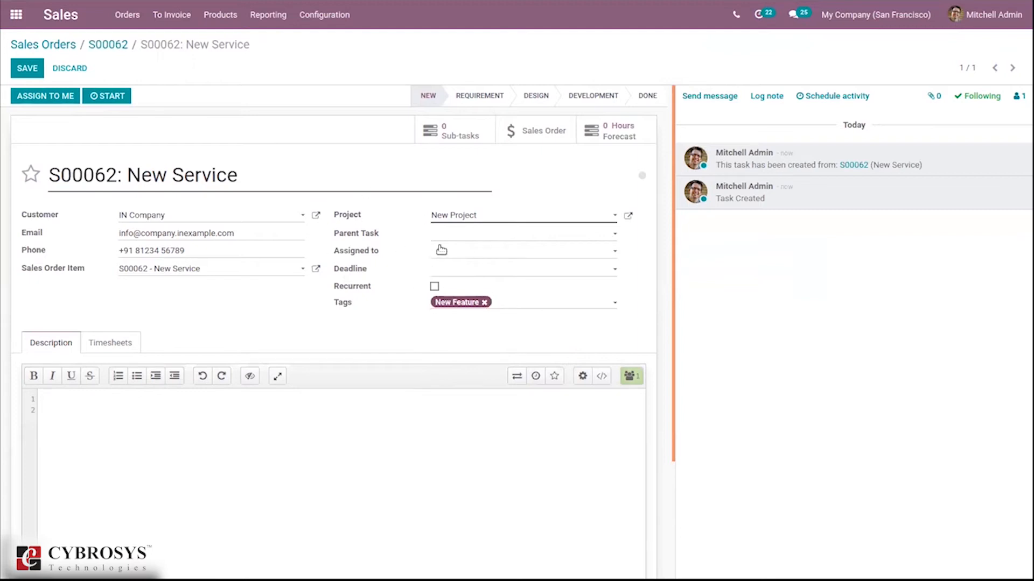
# Assign the task to yourself, log a 04:00 timesheet line described as Initial Design, and save the task.
pyautogui.click(36, 97)
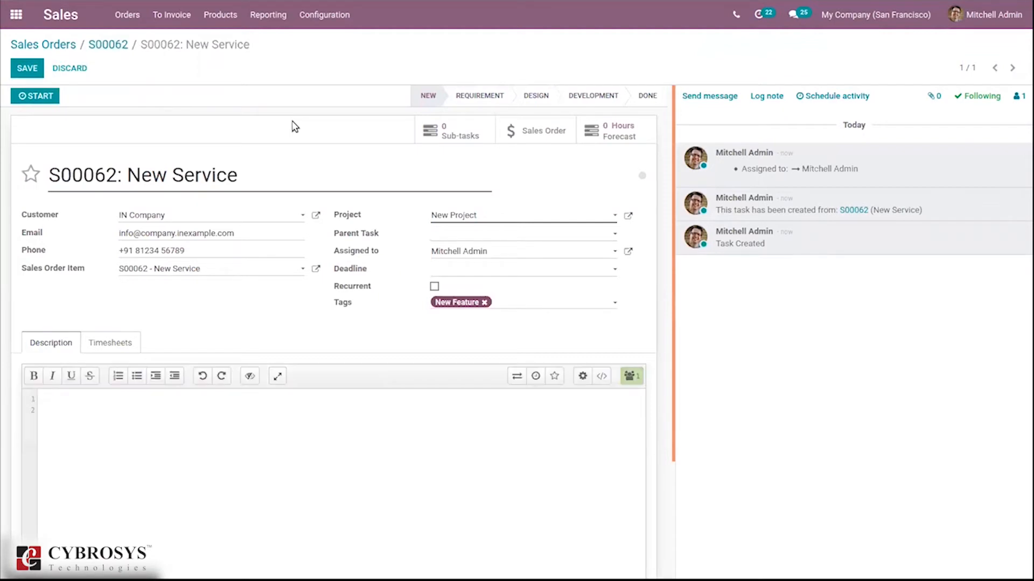
pyautogui.click(106, 343)
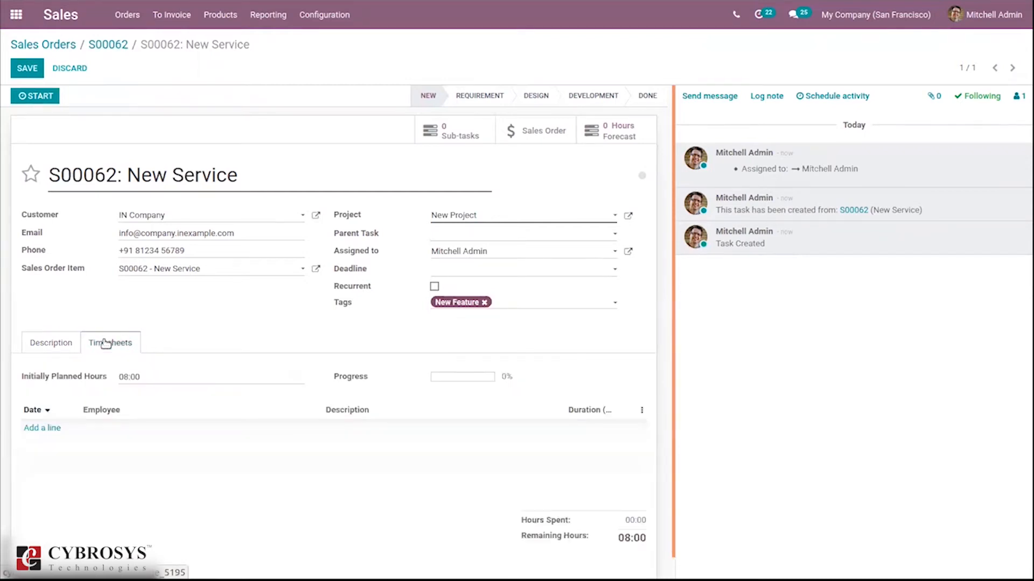
pyautogui.click(35, 428)
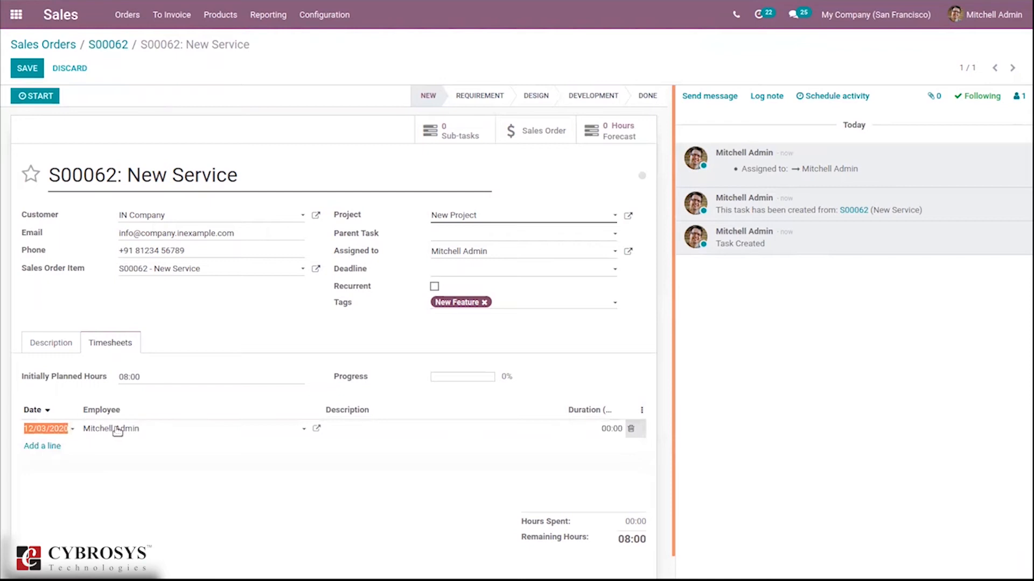
pyautogui.click(362, 432)
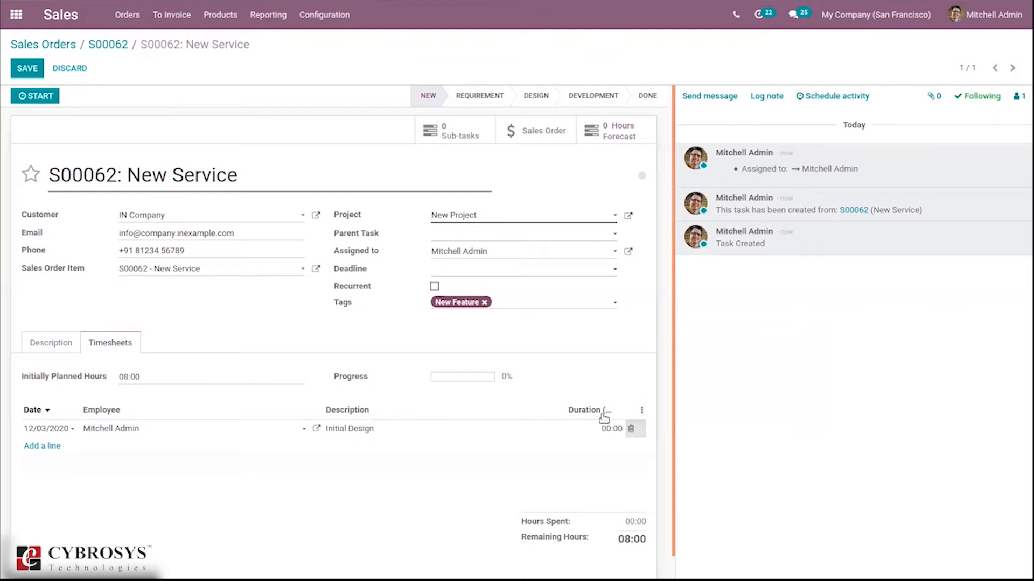
pyautogui.click(608, 430)
pyautogui.click(596, 375)
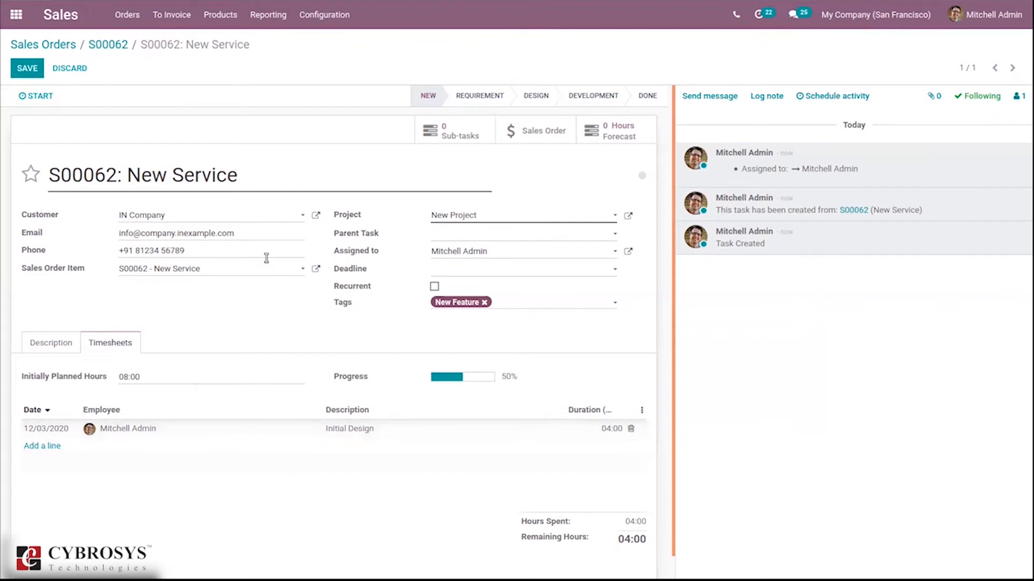
pyautogui.click(27, 77)
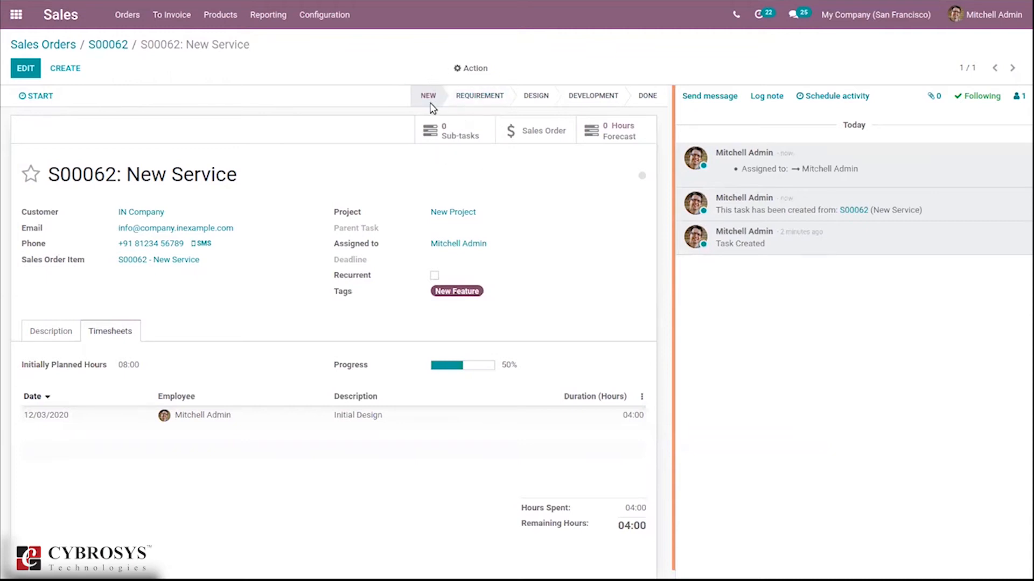
# Open New Project's overview from the task's sales order and examine its recorded hours, profitability, time by people, and timesheets and planning.
pyautogui.click(531, 132)
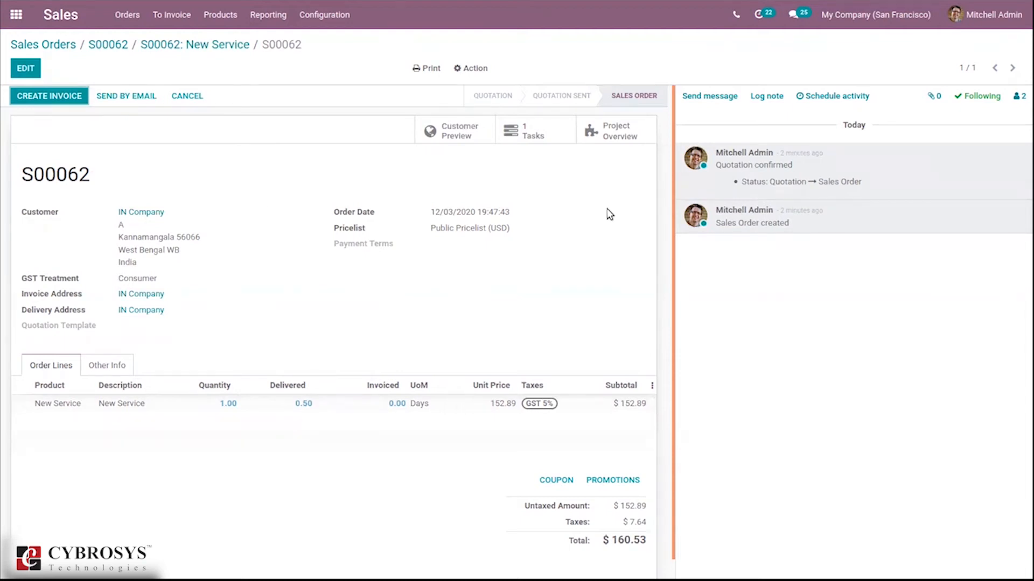
pyautogui.click(627, 134)
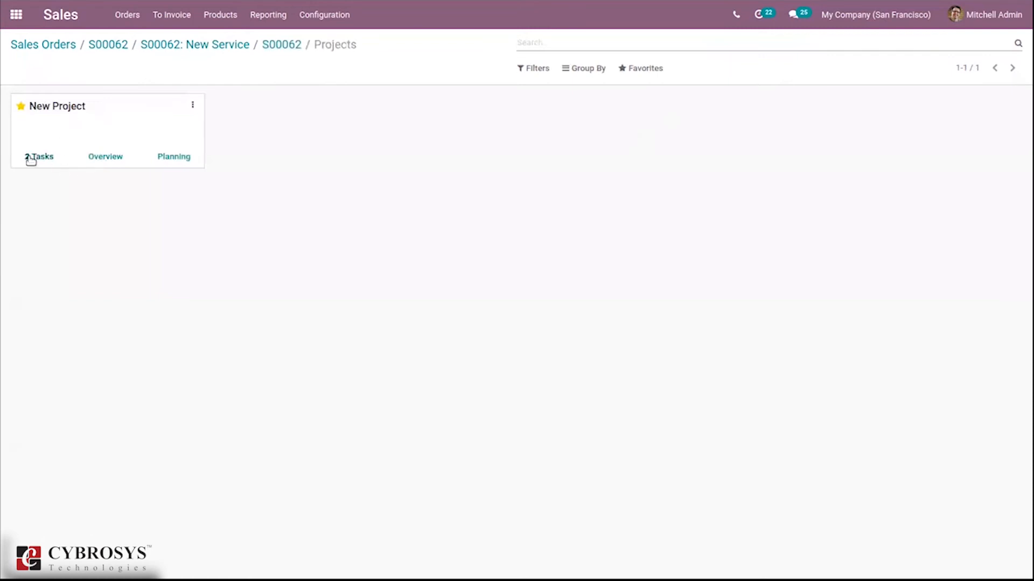
pyautogui.click(100, 157)
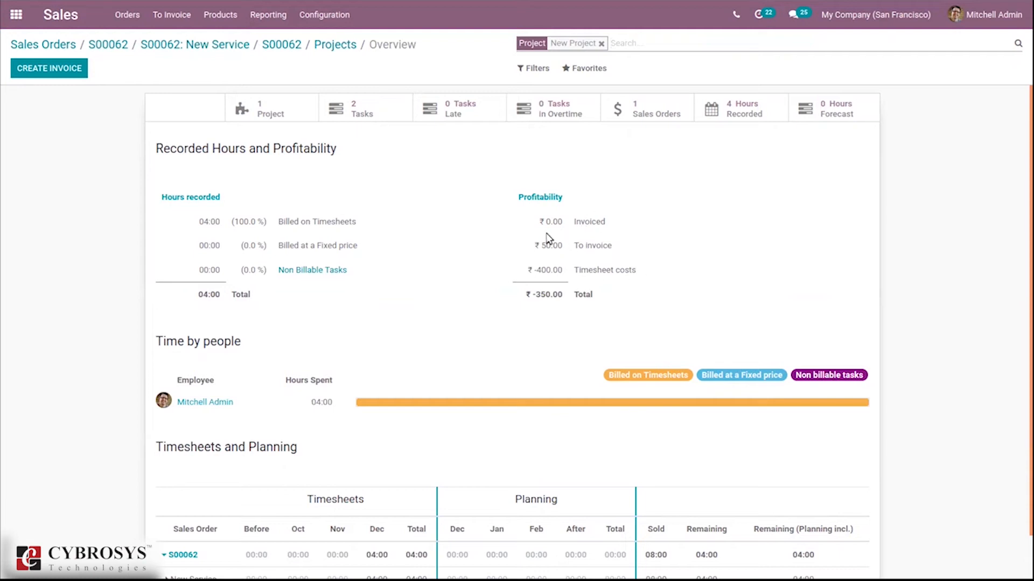
pyautogui.moveTo(579, 245)
pyautogui.moveTo(593, 275)
pyautogui.moveTo(344, 224)
pyautogui.scroll(-1, 922, 283)
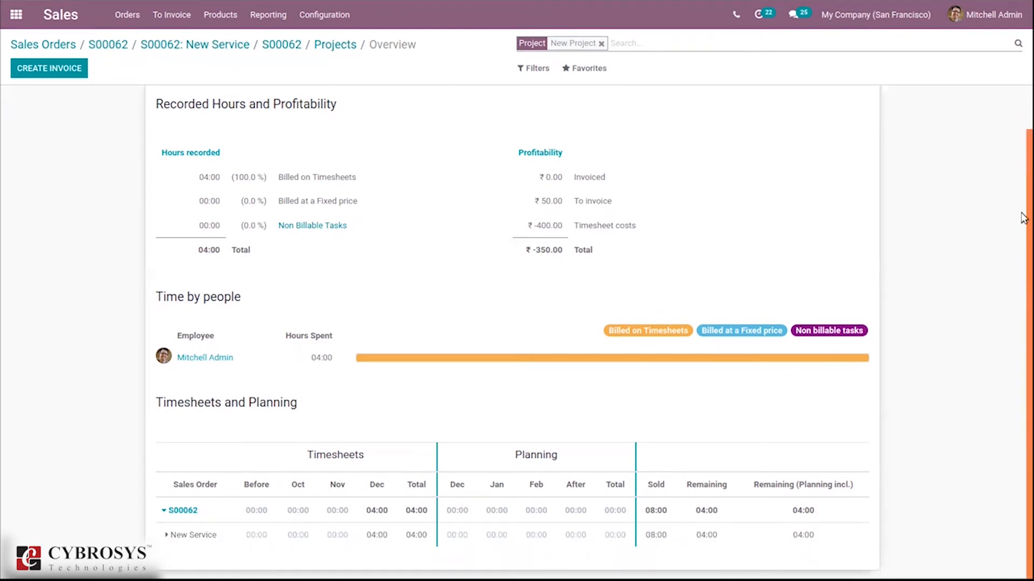
pyautogui.scroll(1, 1023, 324)
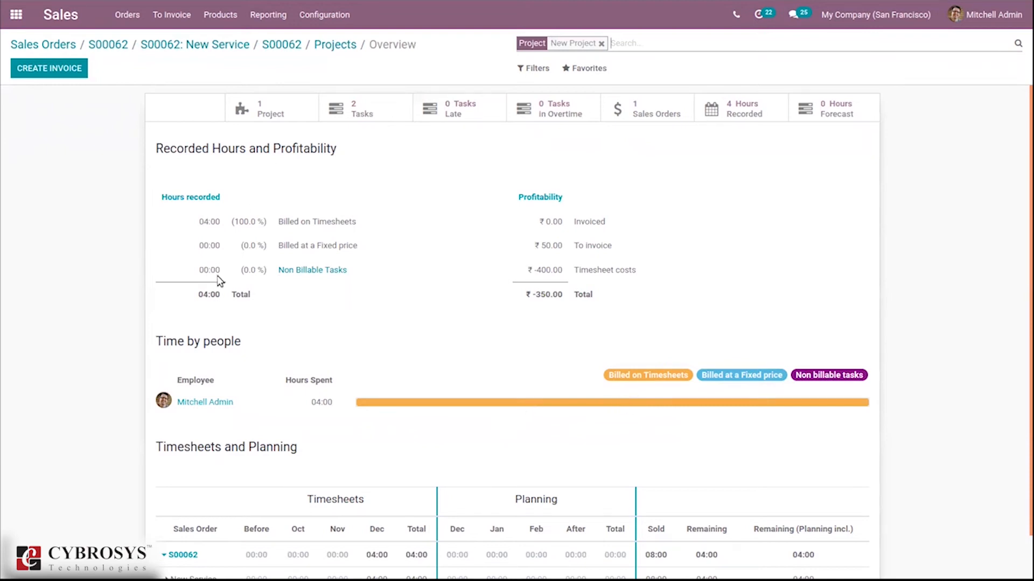
pyautogui.moveTo(349, 245)
# Create a regular invoice from the project overview and confirm it.
pyautogui.click(36, 72)
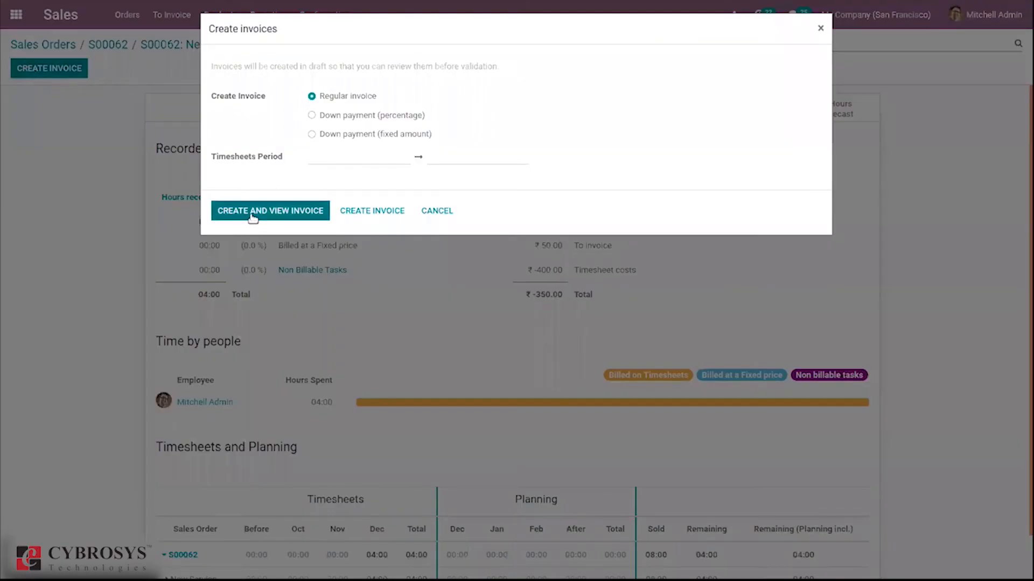
pyautogui.click(252, 215)
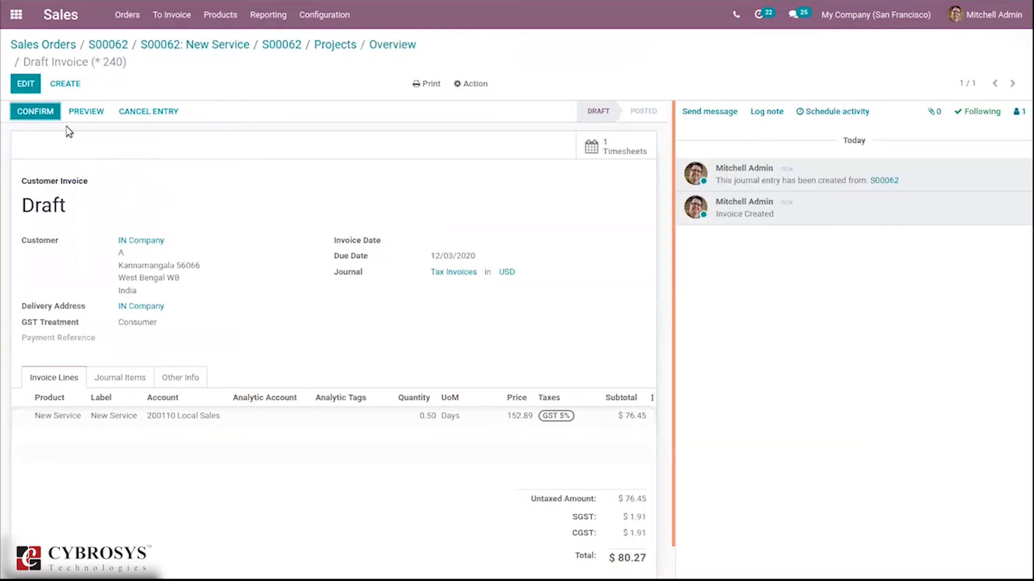
pyautogui.click(34, 110)
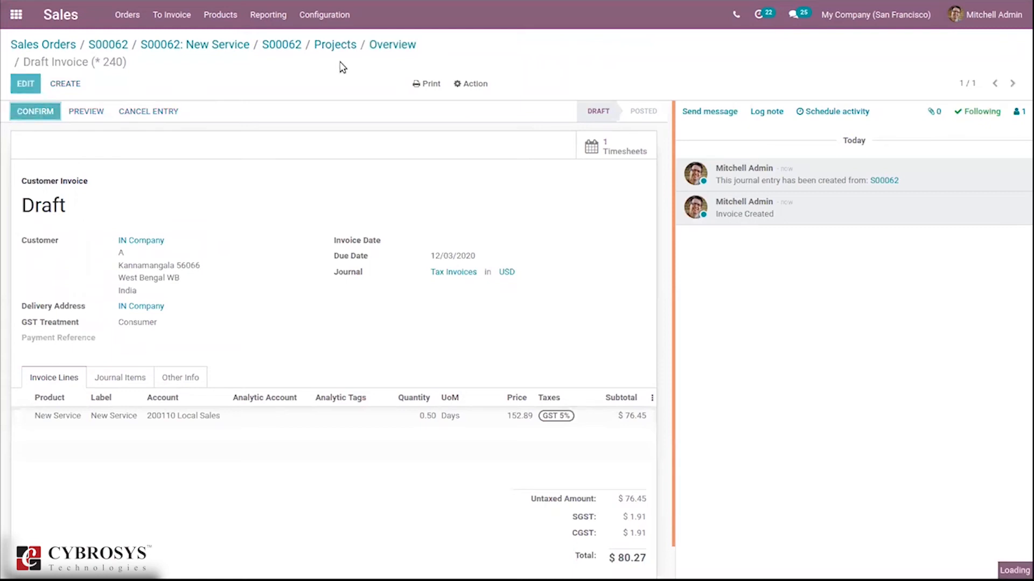
# Register the payment of the confirmed invoice and reopen New Project's overview to check its profitability.
pyautogui.click(128, 111)
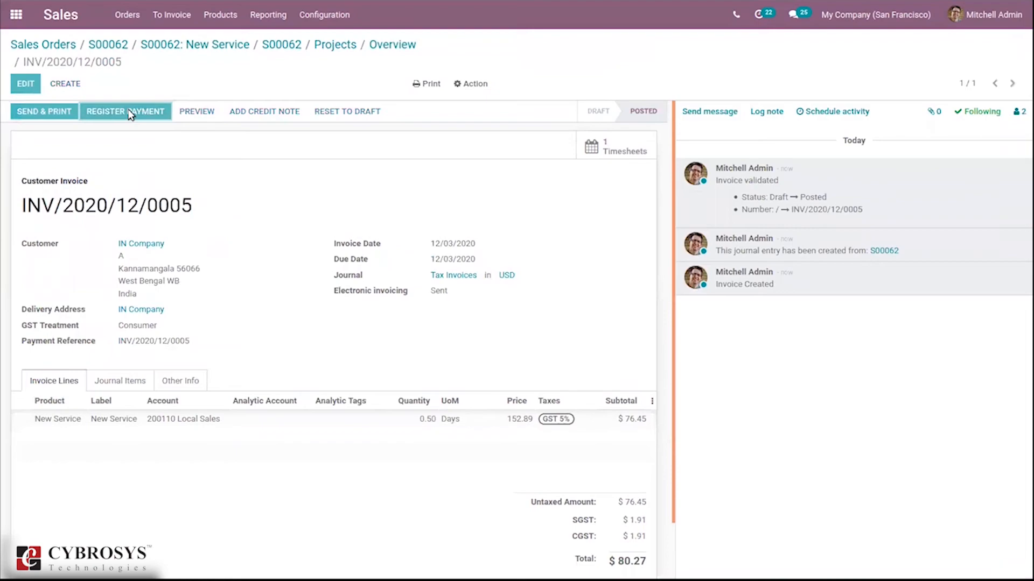
pyautogui.click(265, 236)
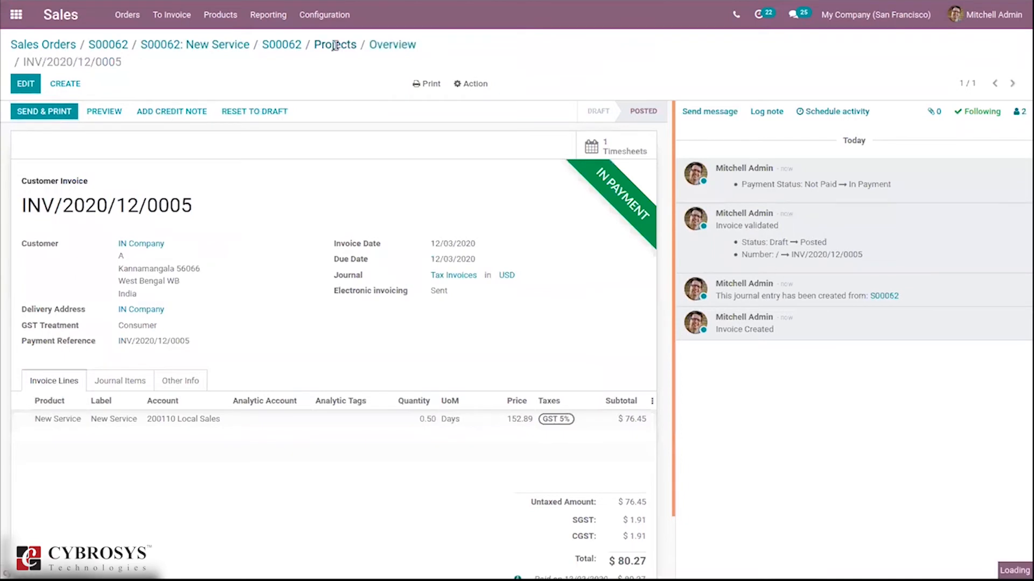
pyautogui.click(335, 45)
pyautogui.click(108, 156)
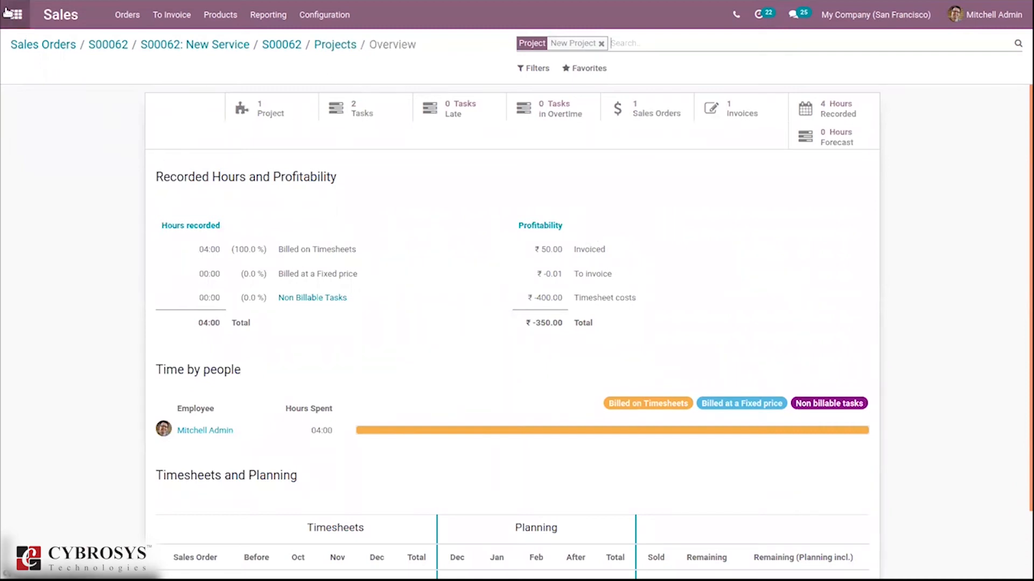
# Create a new sales order with Registered Customer as the customer.
pyautogui.click(7, 11)
pyautogui.click(735, 171)
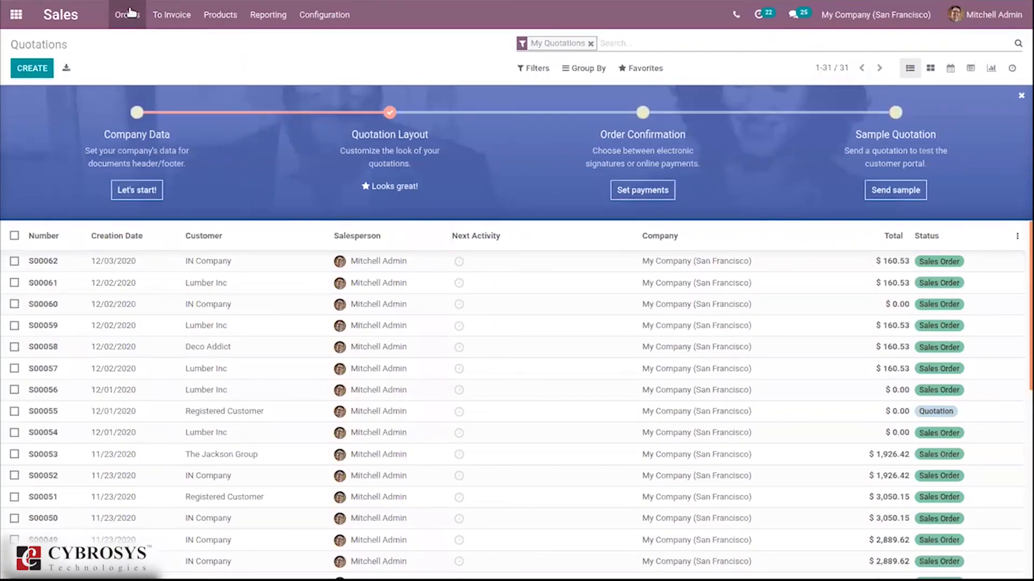
pyautogui.click(132, 19)
pyautogui.click(138, 58)
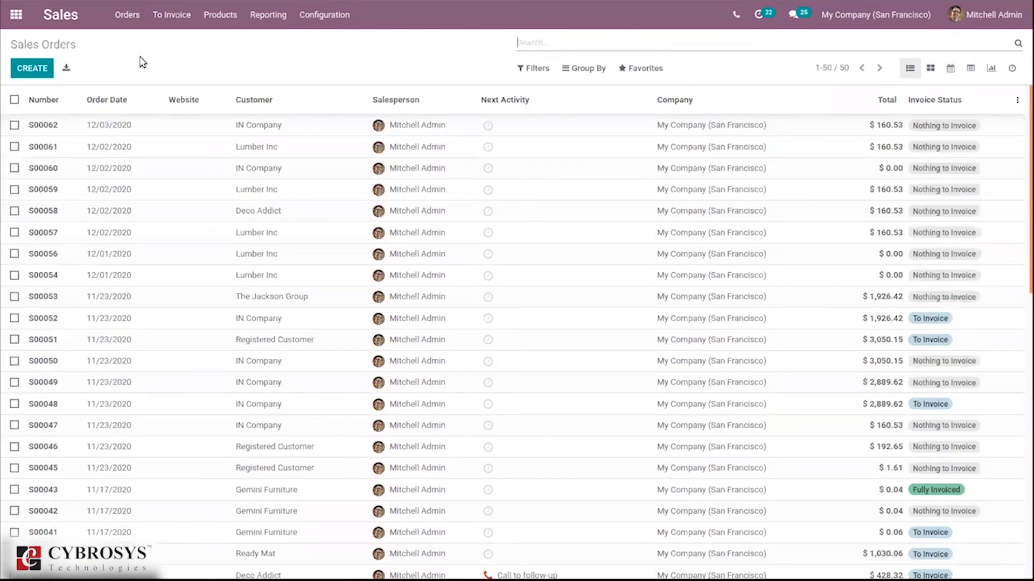
pyautogui.click(42, 67)
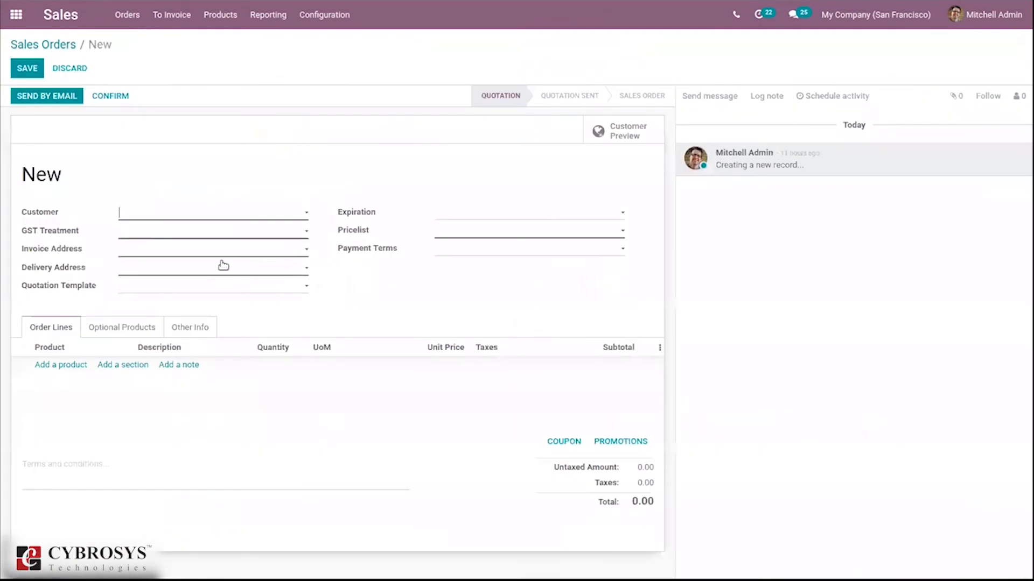
pyautogui.click(156, 217)
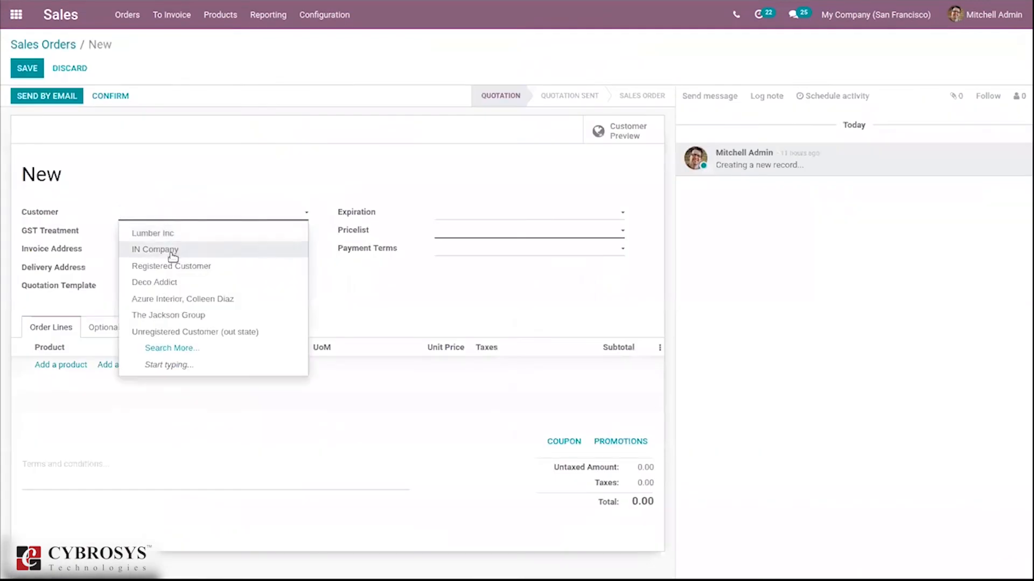
pyautogui.click(134, 308)
# Add New Service as a product line on the order for Registered Customer.
pyautogui.click(62, 365)
pyautogui.write('s')
pyautogui.press('BackSpace')
pyautogui.write('new')
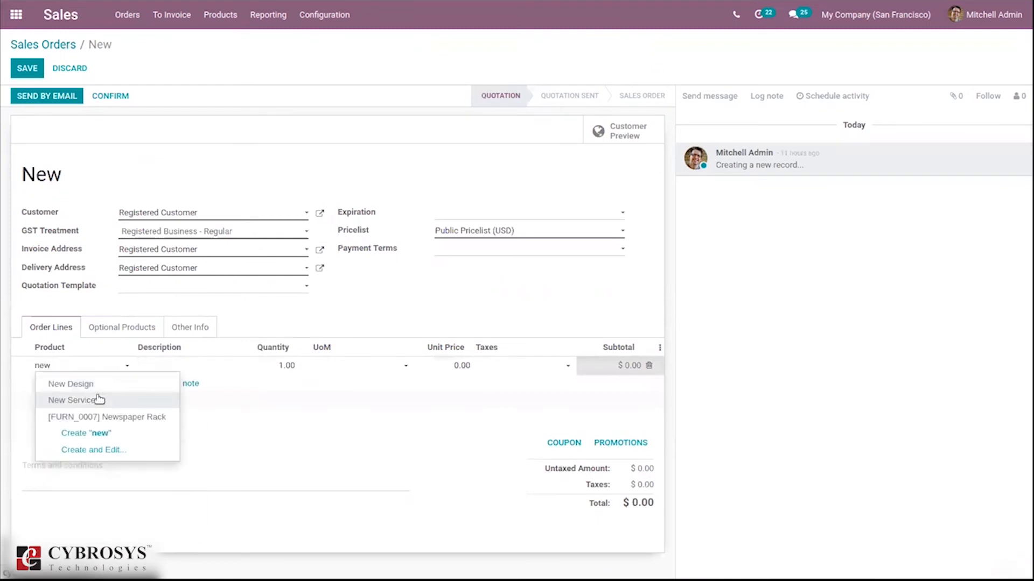
pyautogui.click(100, 400)
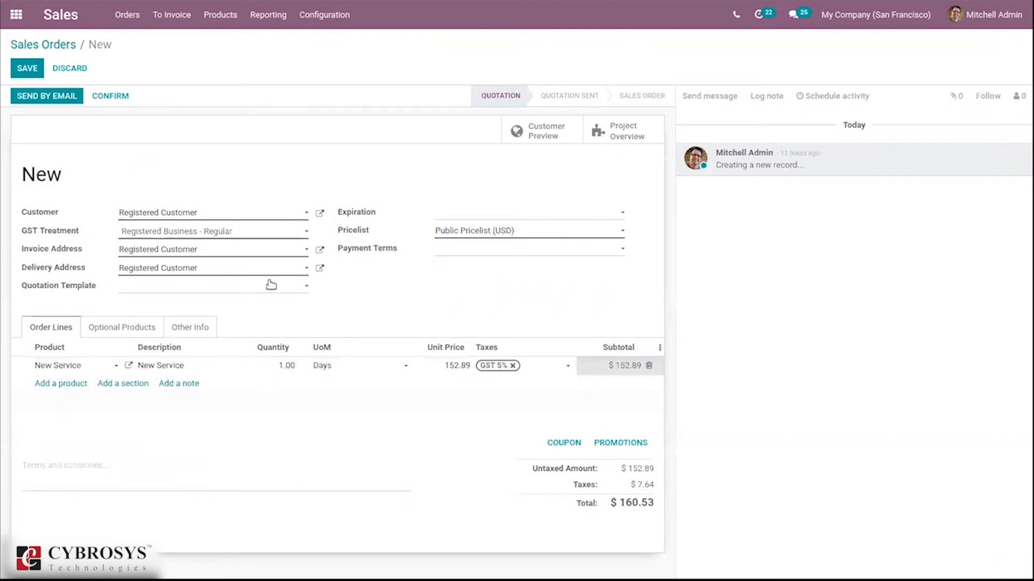
# Open New Service's product details from the order line and set its service invoicing policy to Ordered quantities.
pyautogui.click(128, 366)
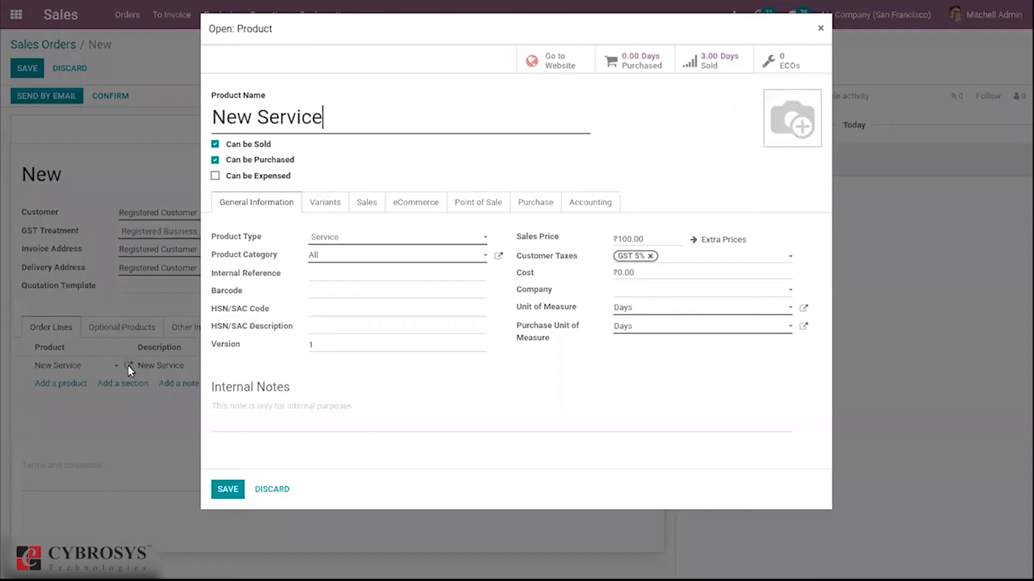
pyautogui.click(367, 208)
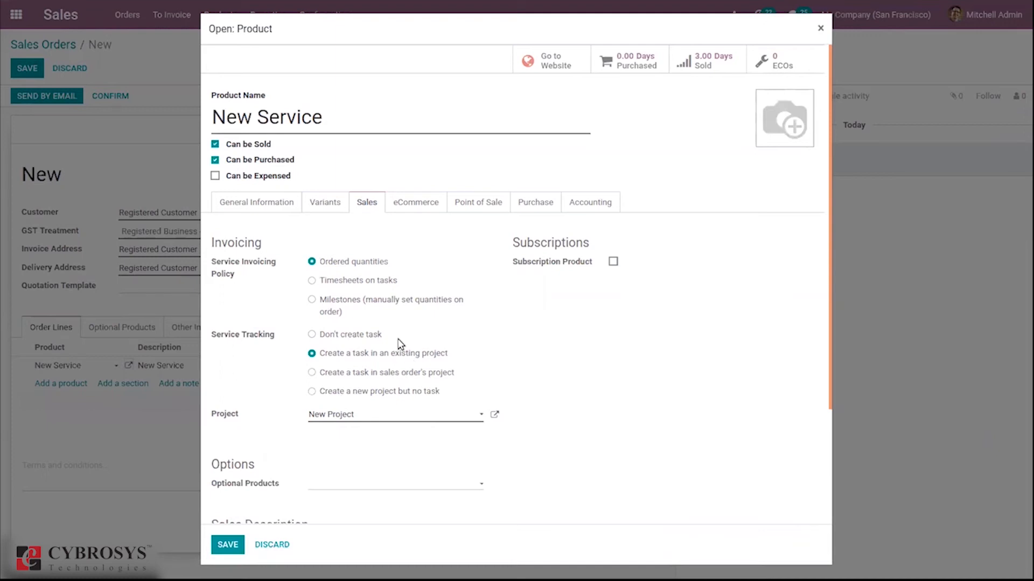
pyautogui.click(345, 335)
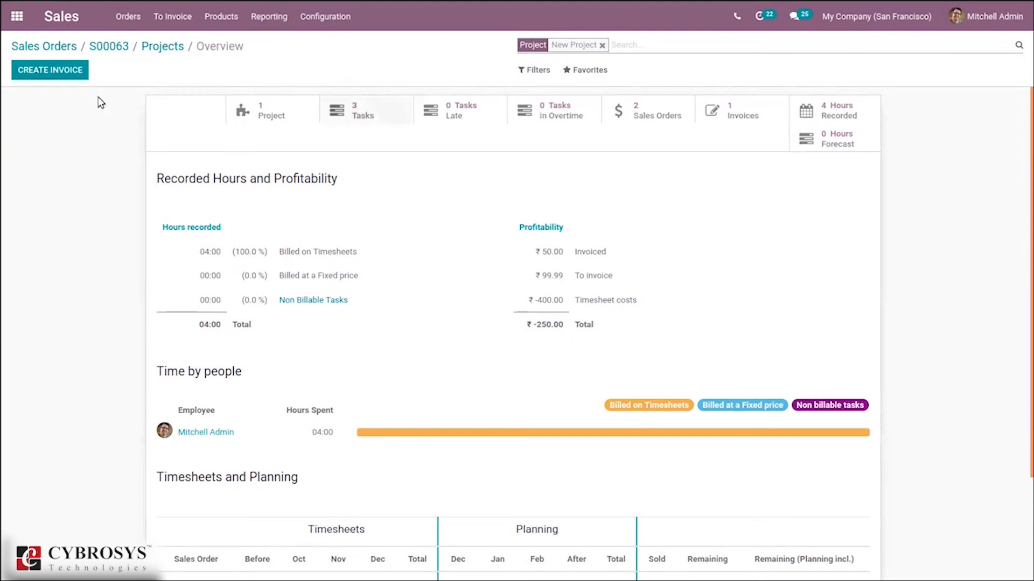
# Create the invoice for Registered Customer's order from New Project's overview and confirm it.
pyautogui.click(47, 66)
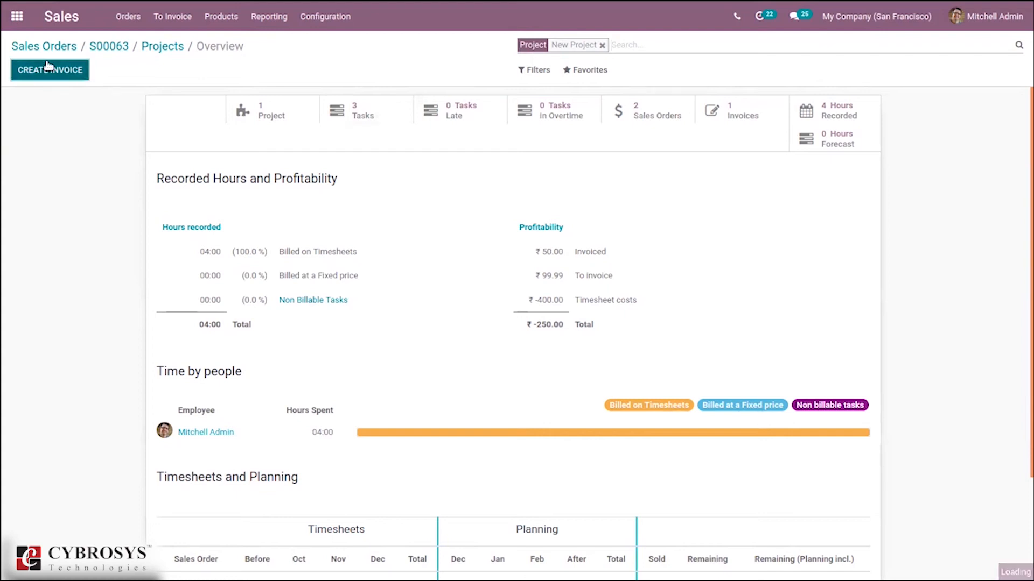
pyautogui.click(293, 187)
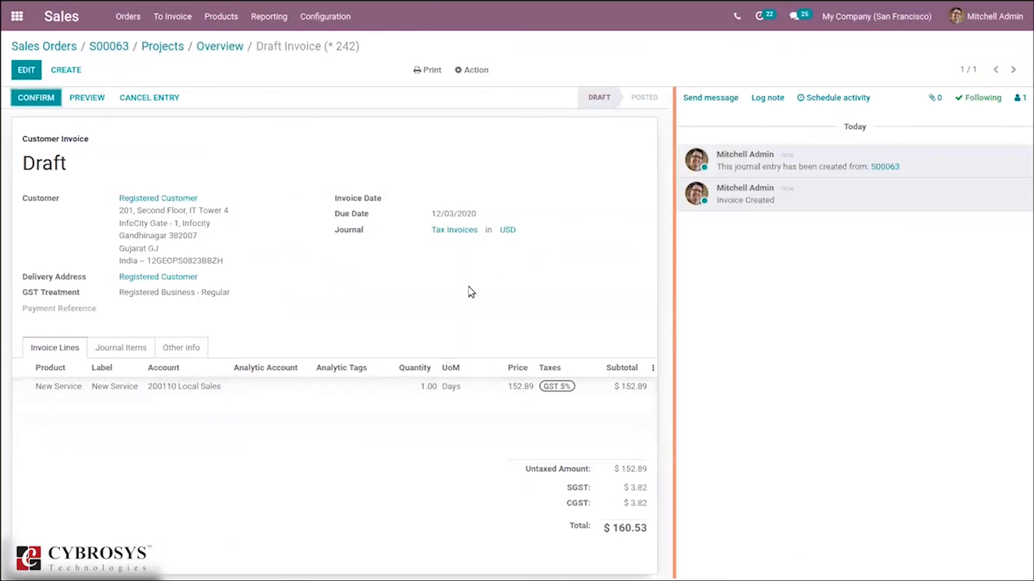
pyautogui.click(30, 104)
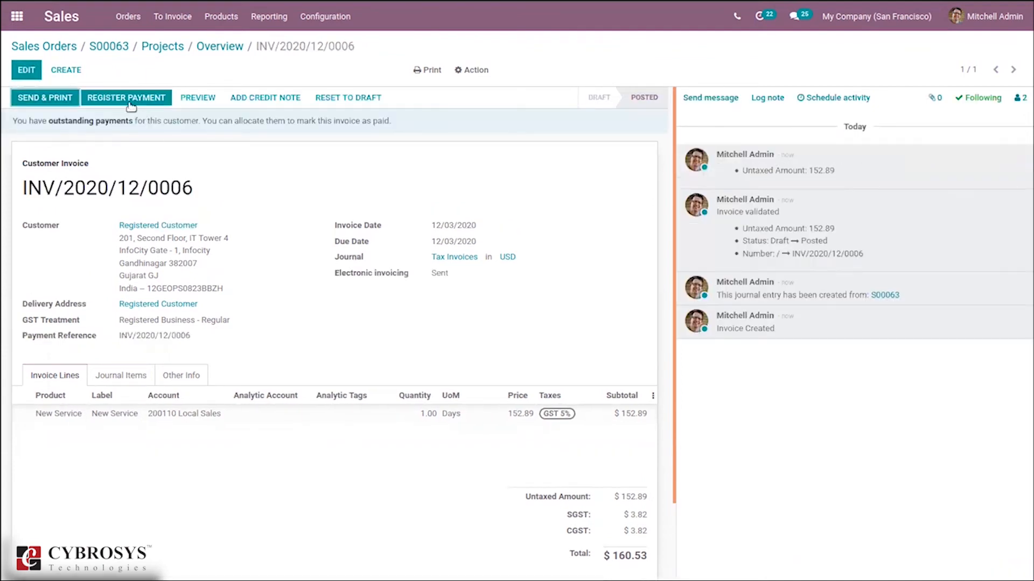
# Register a manual payment of $160.53 for Registered Customer's invoice and return to the project overview to check its profitability.
pyautogui.click(123, 98)
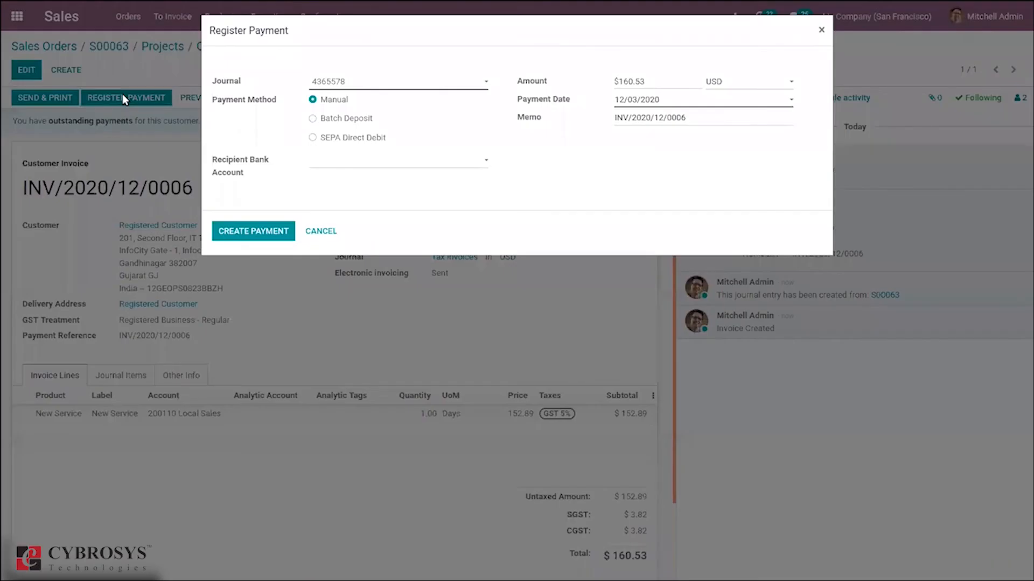
pyautogui.click(251, 232)
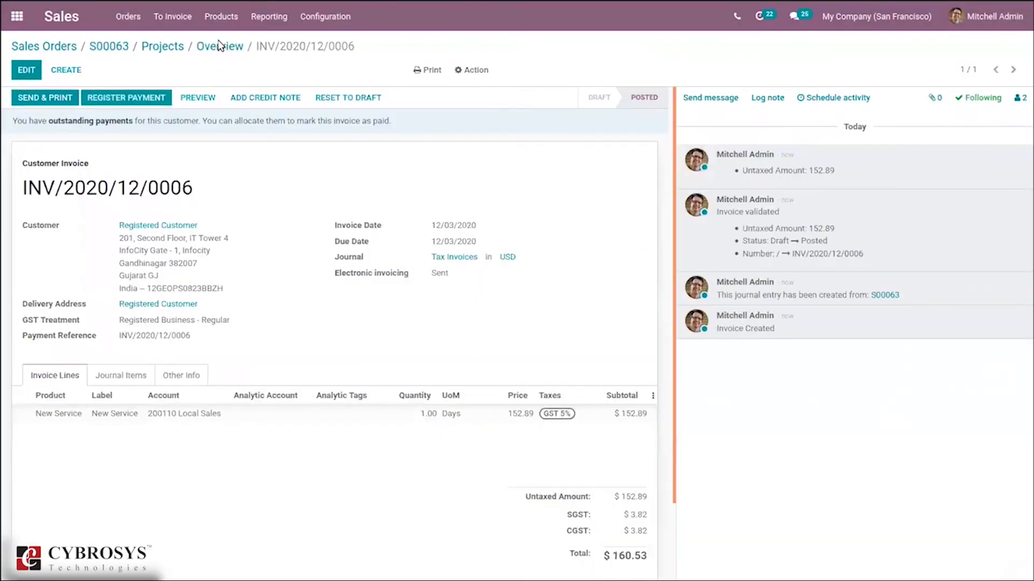
pyautogui.click(215, 46)
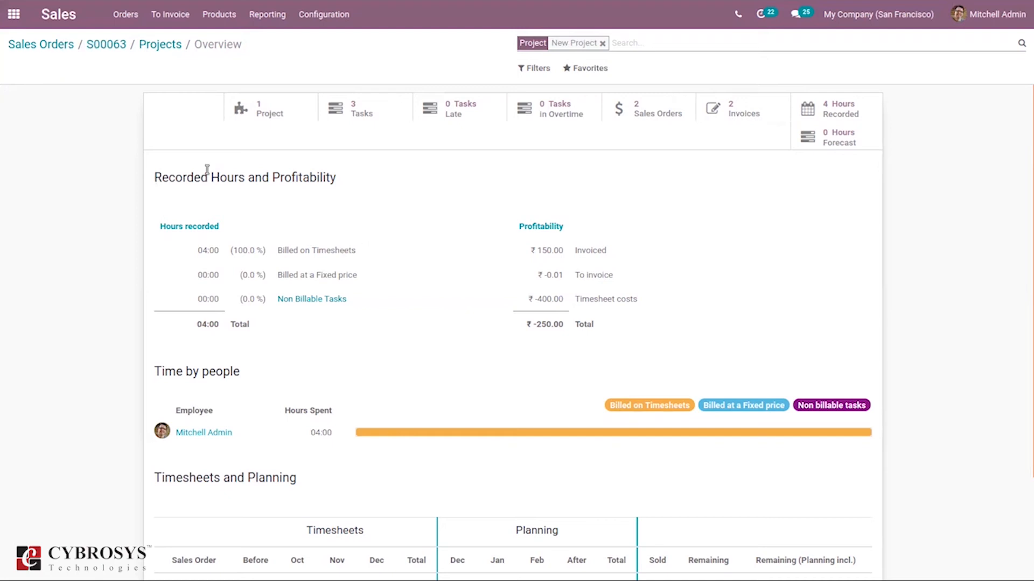
# Return to Registered Customer's sales order to check its order line, and open the overview of all apps.
pyautogui.click(147, 49)
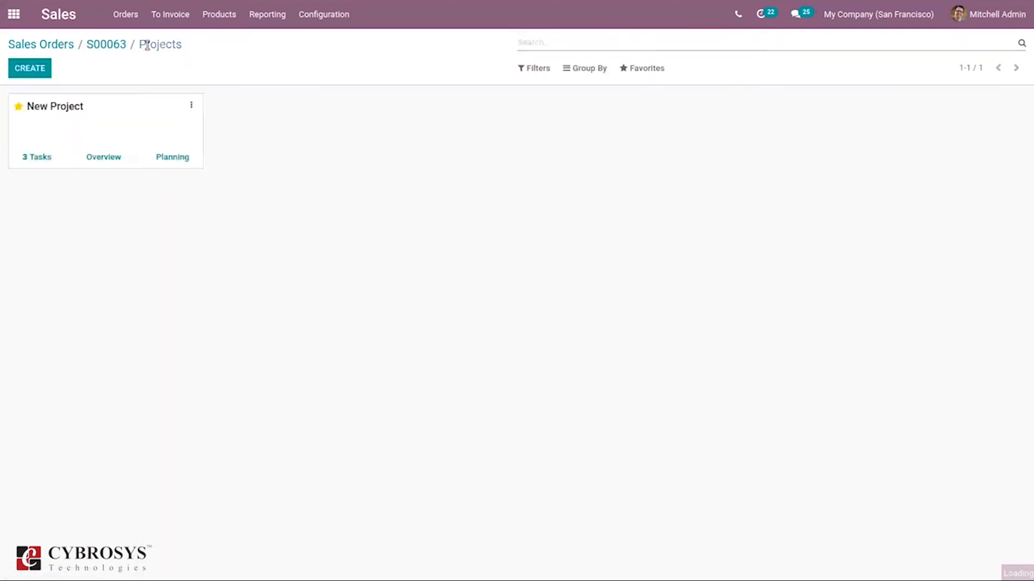
pyautogui.click(115, 48)
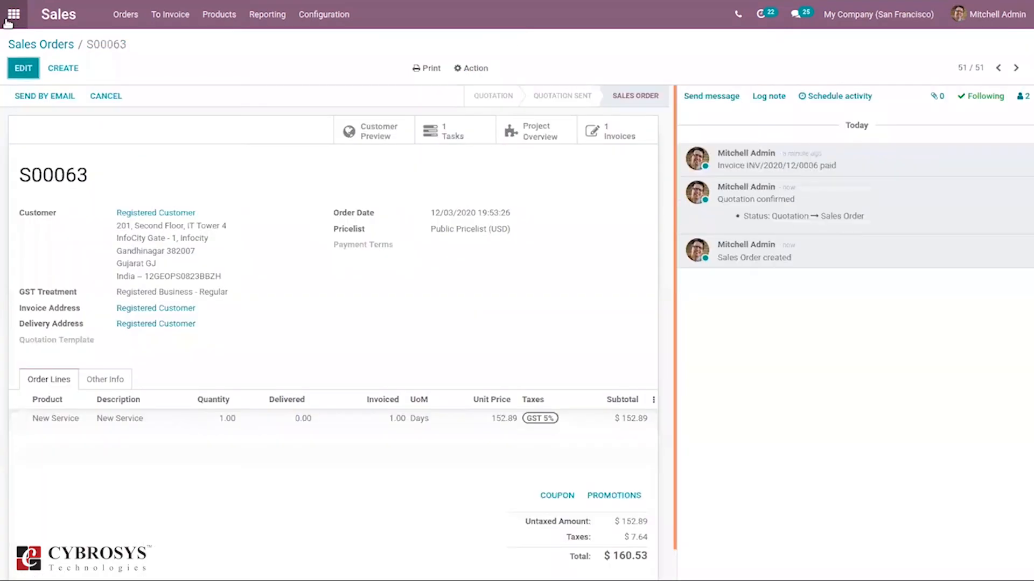
pyautogui.click(13, 17)
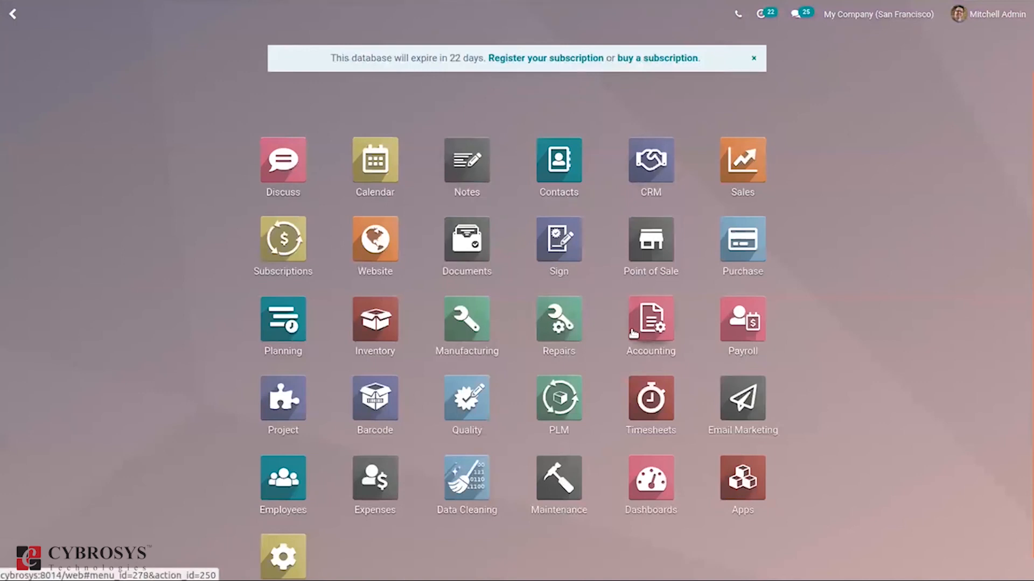
# Open the Project app and create a new project named "No task project demo".
pyautogui.write('pr')
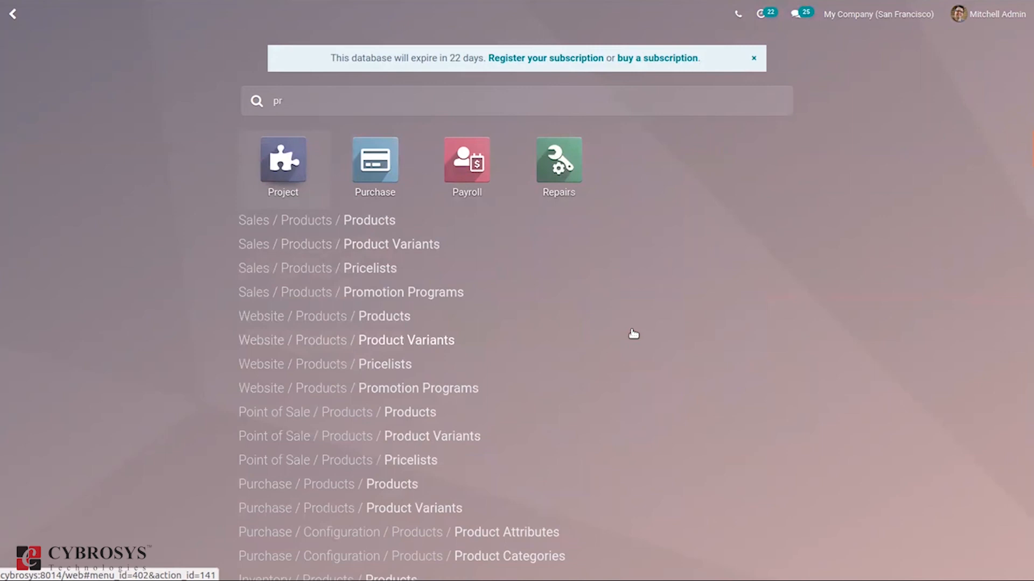
pyautogui.click(287, 174)
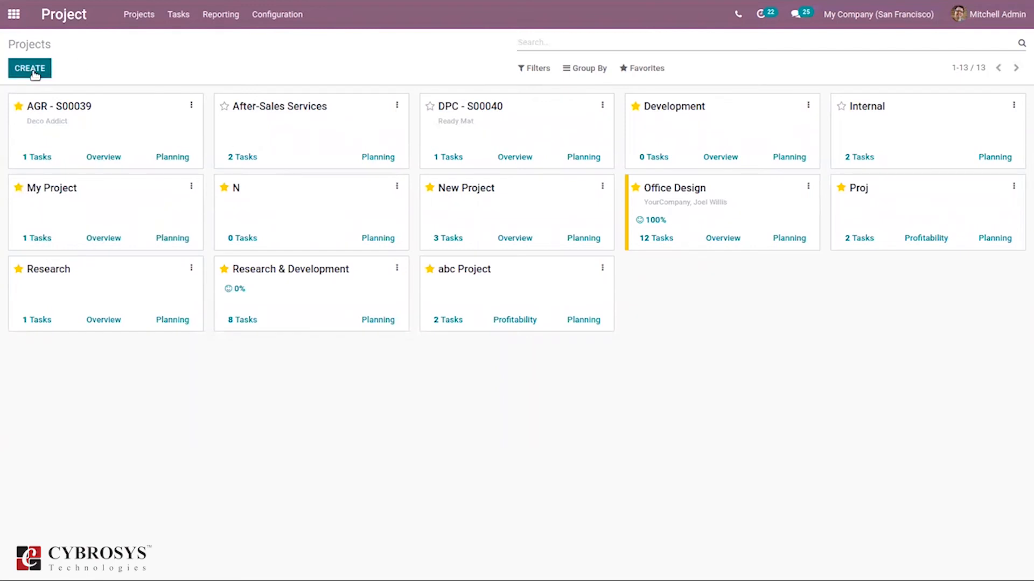
pyautogui.click(34, 69)
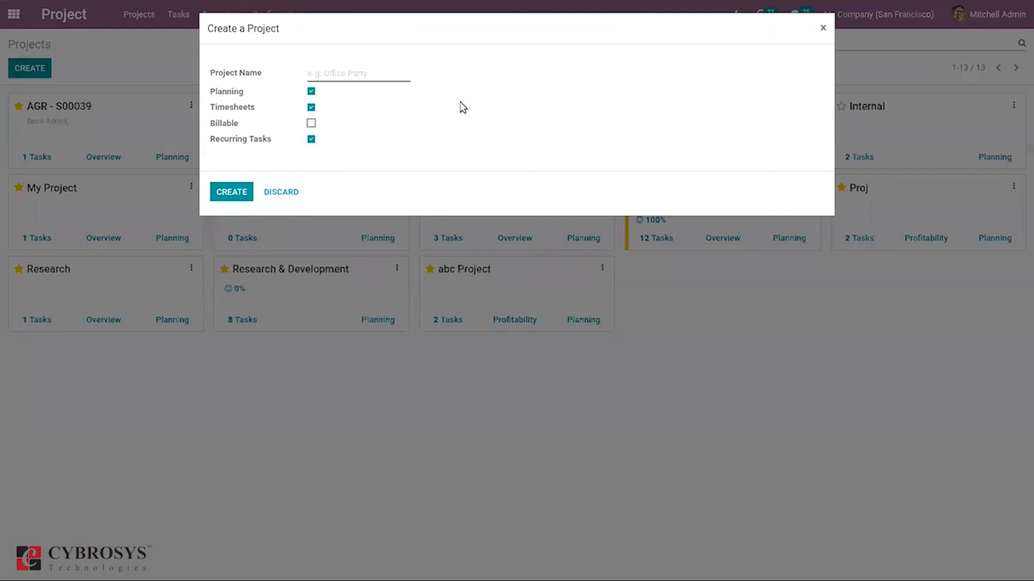
pyautogui.write('No task project demo')
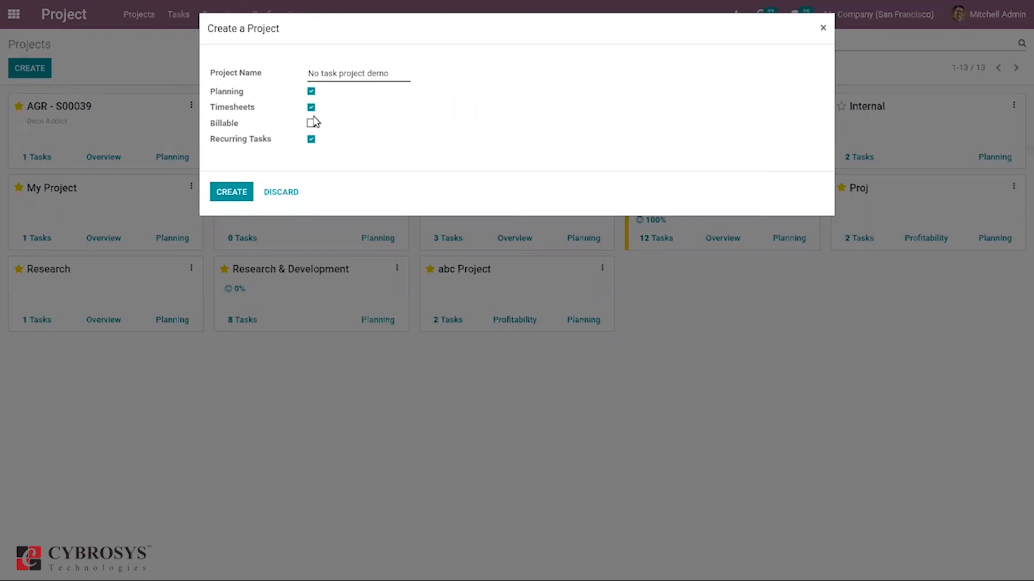
pyautogui.click(225, 198)
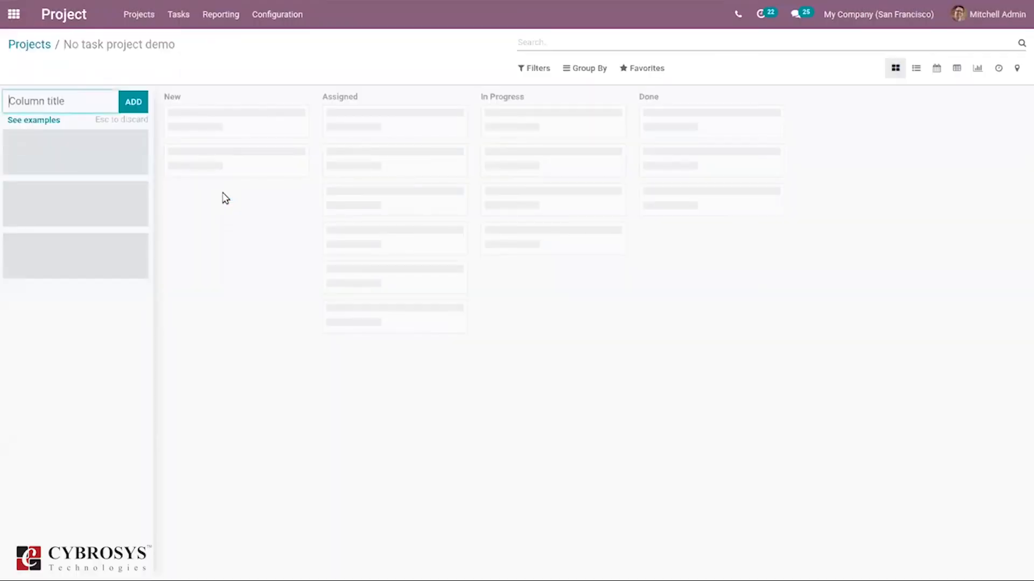
# Add the stages New and Done to No task project demo.
pyautogui.write('Ne')
pyautogui.click(129, 101)
pyautogui.write('Do')
pyautogui.click(310, 103)
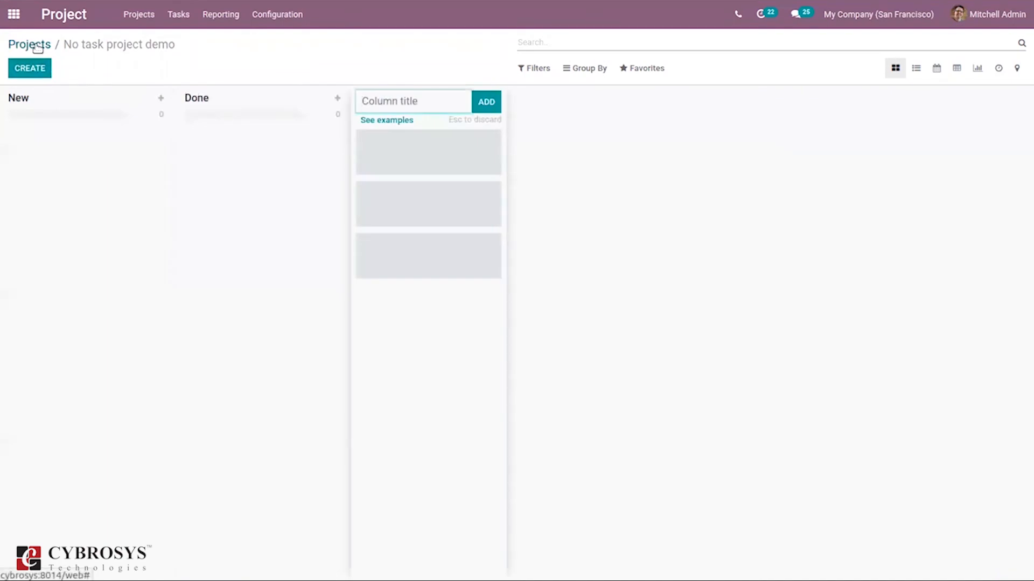
# Enable the Billable option in the settings of No task project demo, save, and return to the projects list.
pyautogui.click(15, 45)
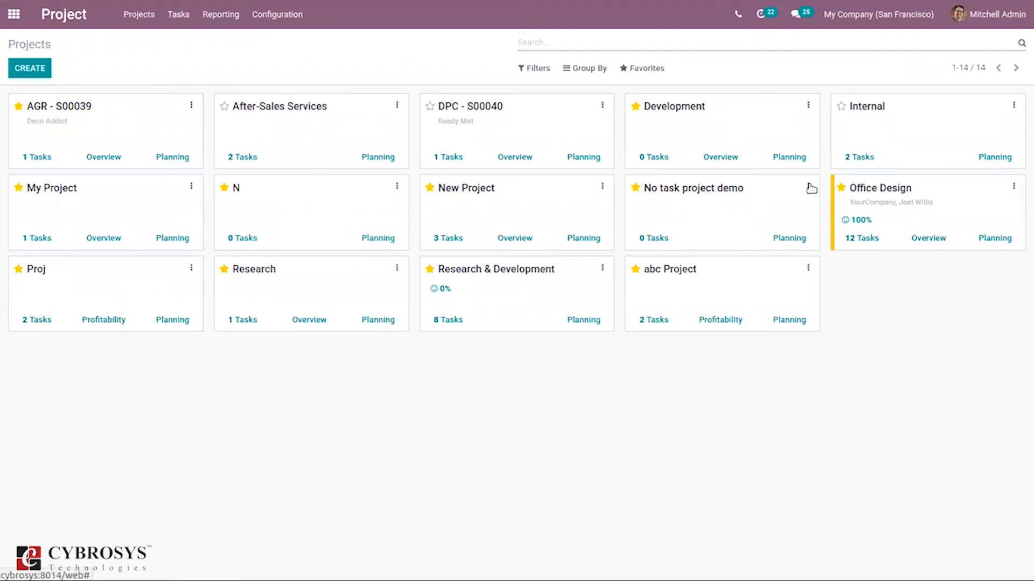
pyautogui.click(808, 186)
pyautogui.click(756, 234)
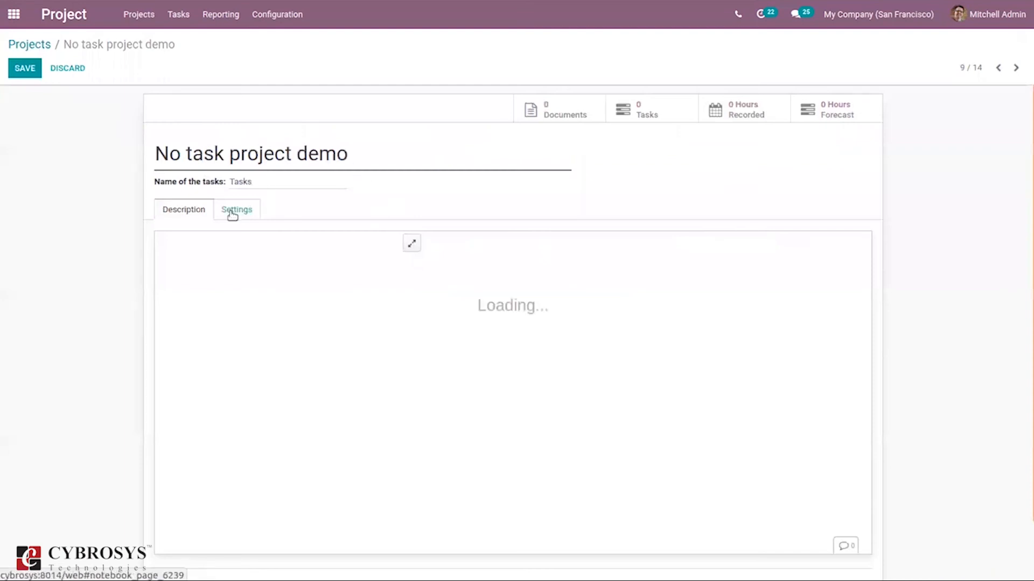
pyautogui.click(229, 215)
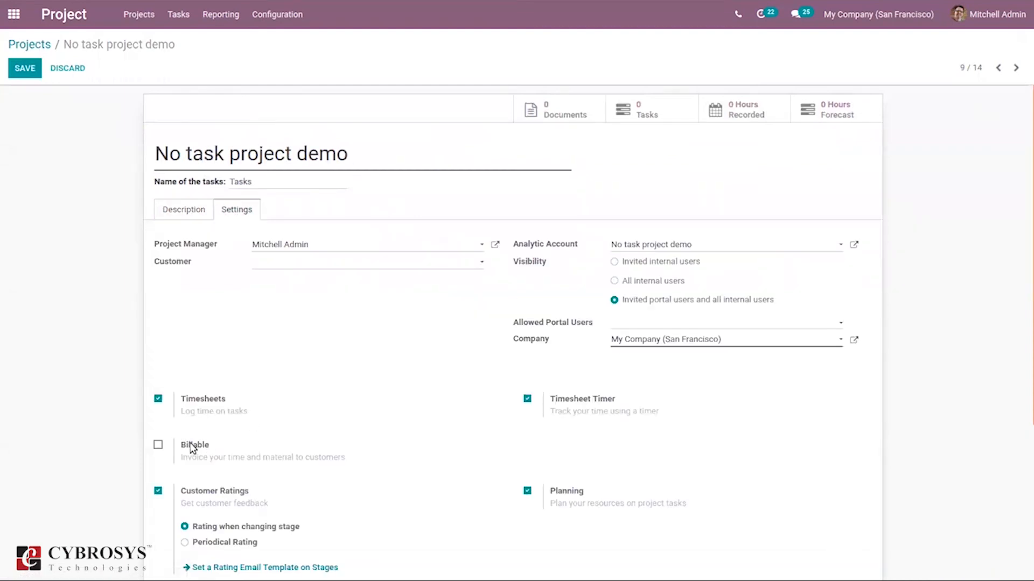
pyautogui.click(158, 446)
pyautogui.click(23, 67)
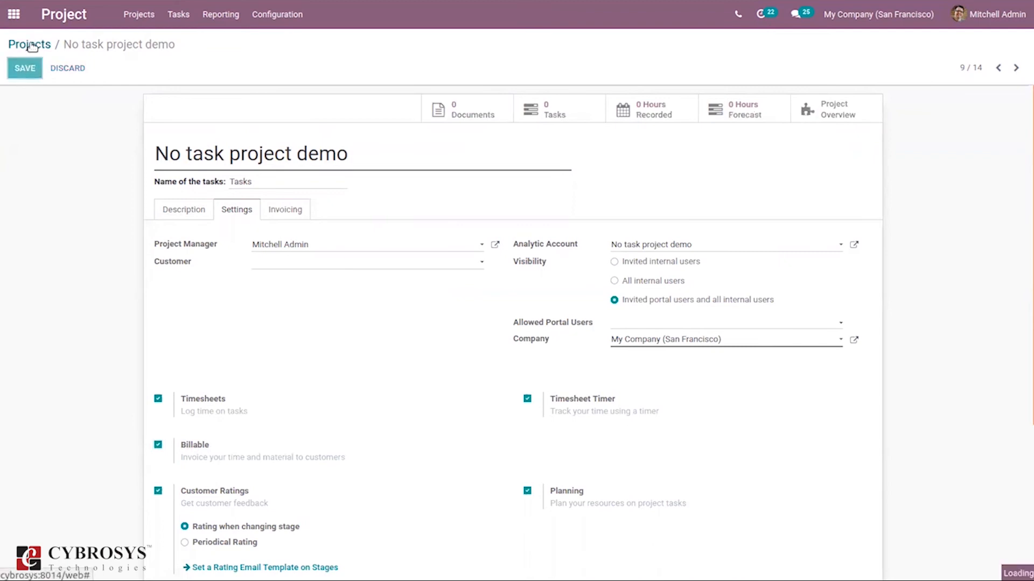
pyautogui.click(31, 46)
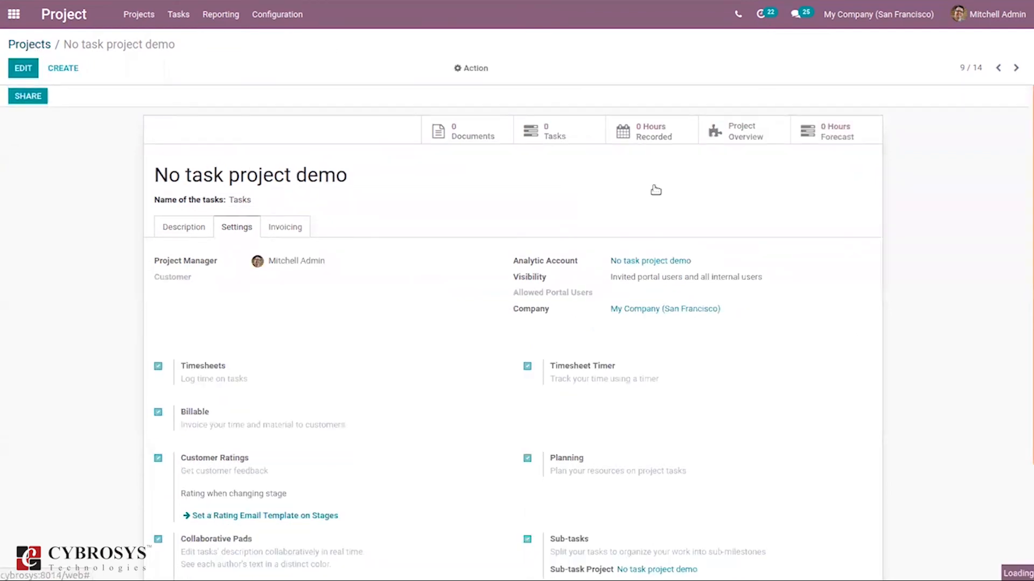
# From the overview of No task project demo, record a 2-hour timesheet entry without a task, and return to the overview to check profitability.
pyautogui.click(718, 240)
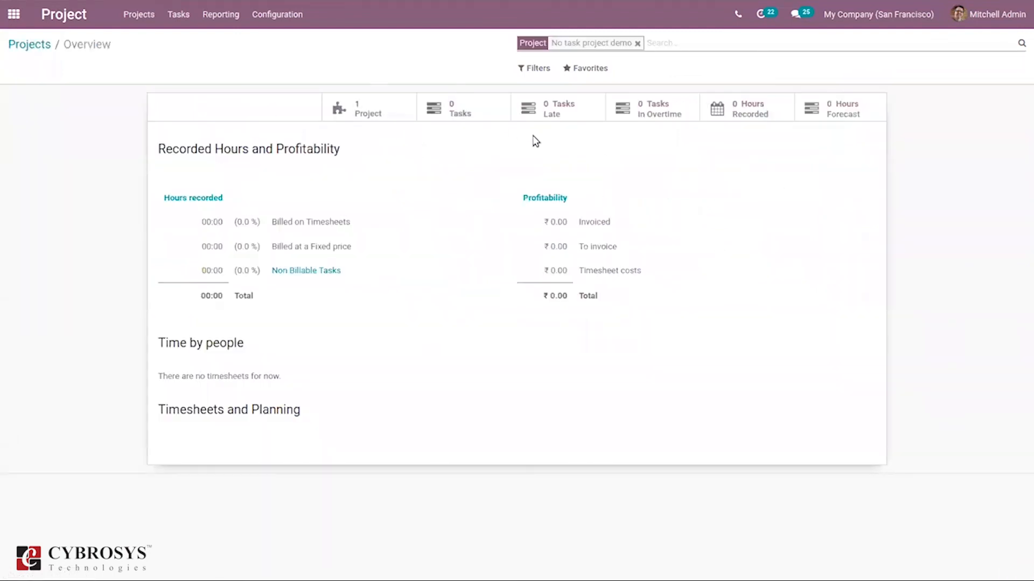
pyautogui.click(736, 111)
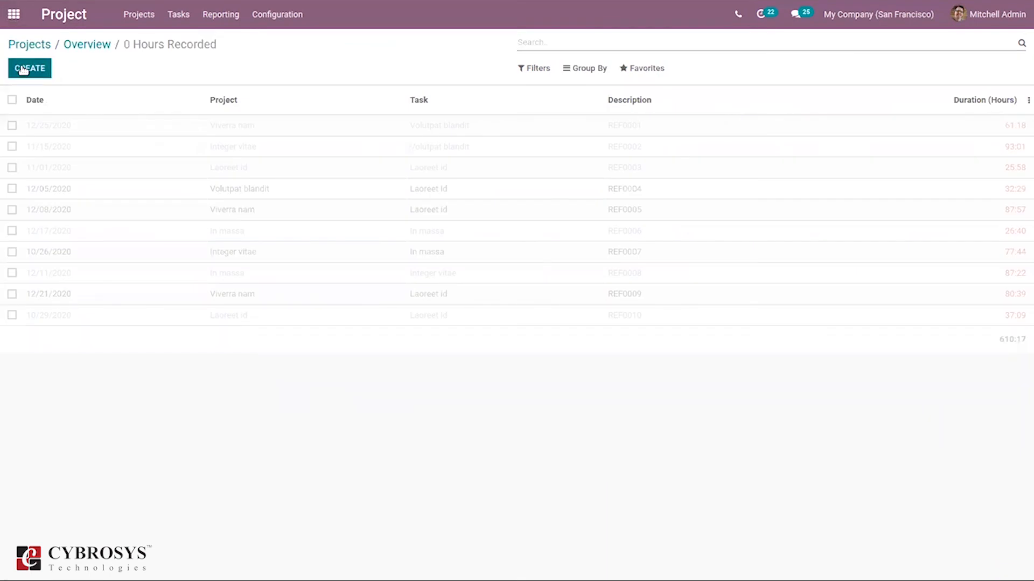
pyautogui.click(23, 69)
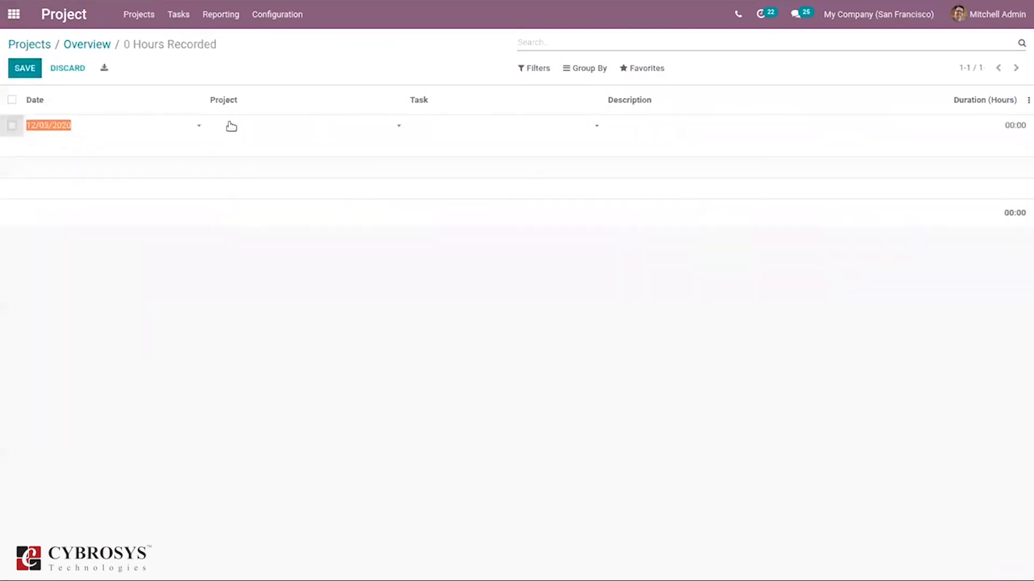
pyautogui.click(232, 126)
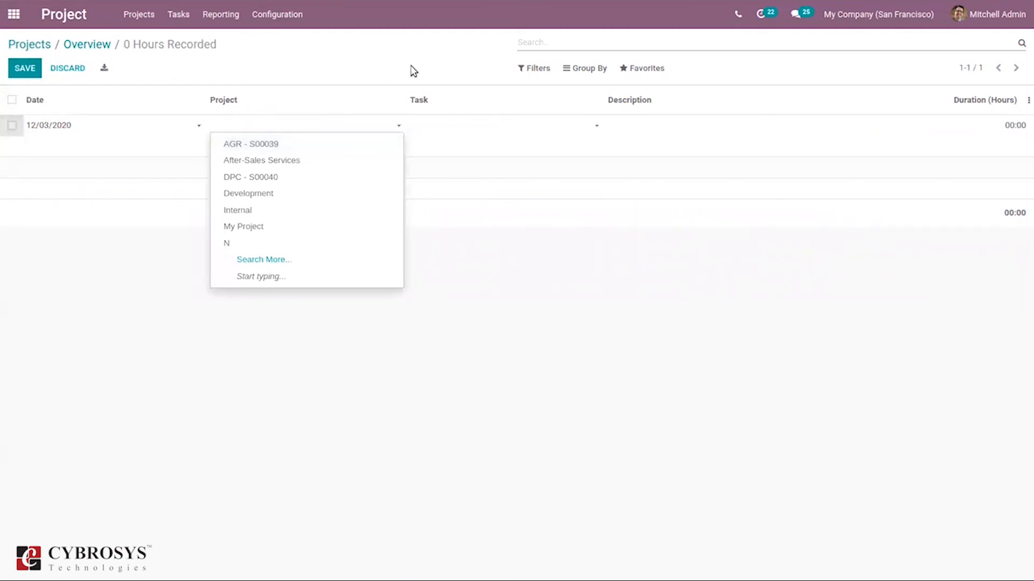
pyautogui.write('no')
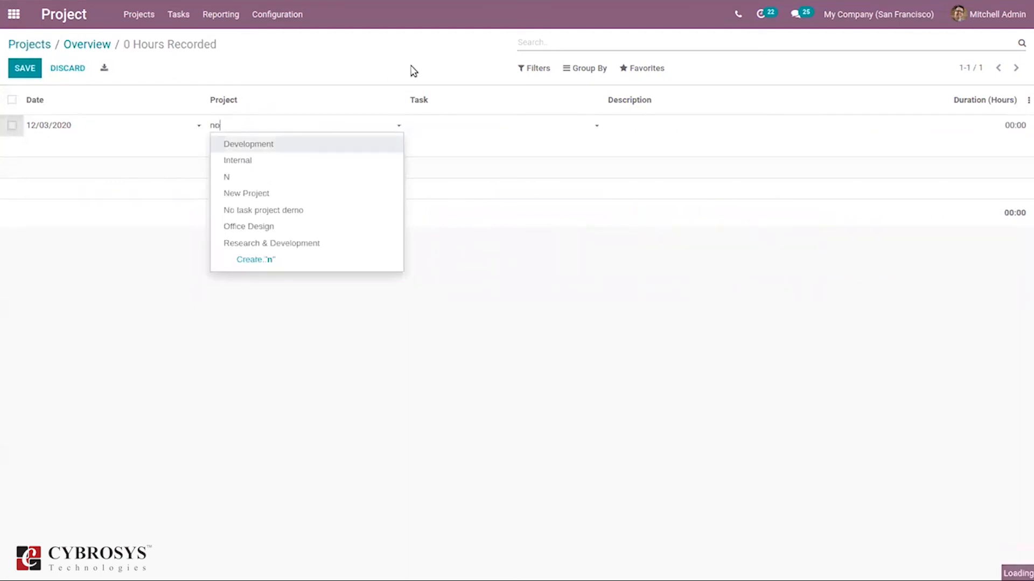
pyautogui.click(299, 145)
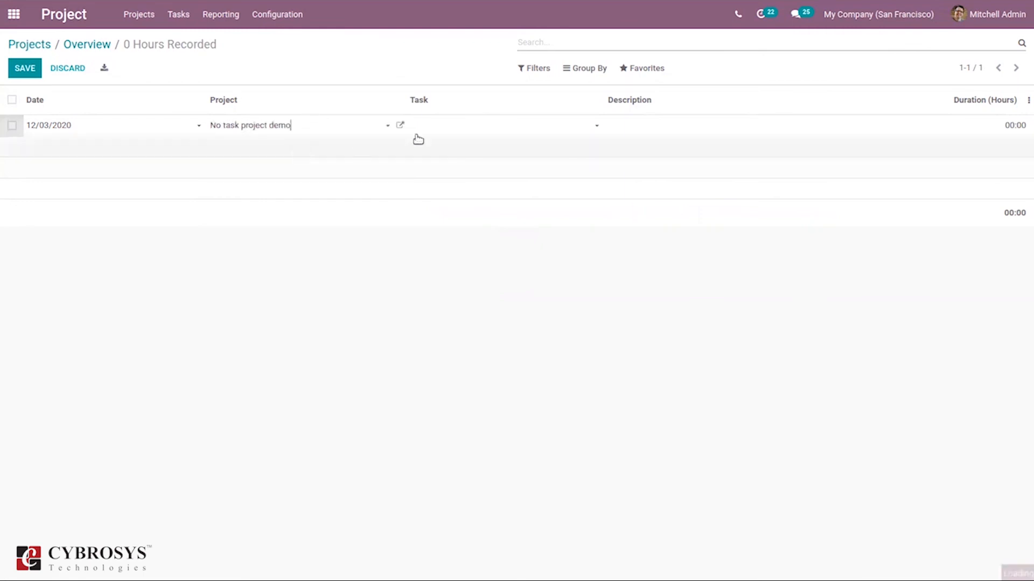
pyautogui.click(478, 134)
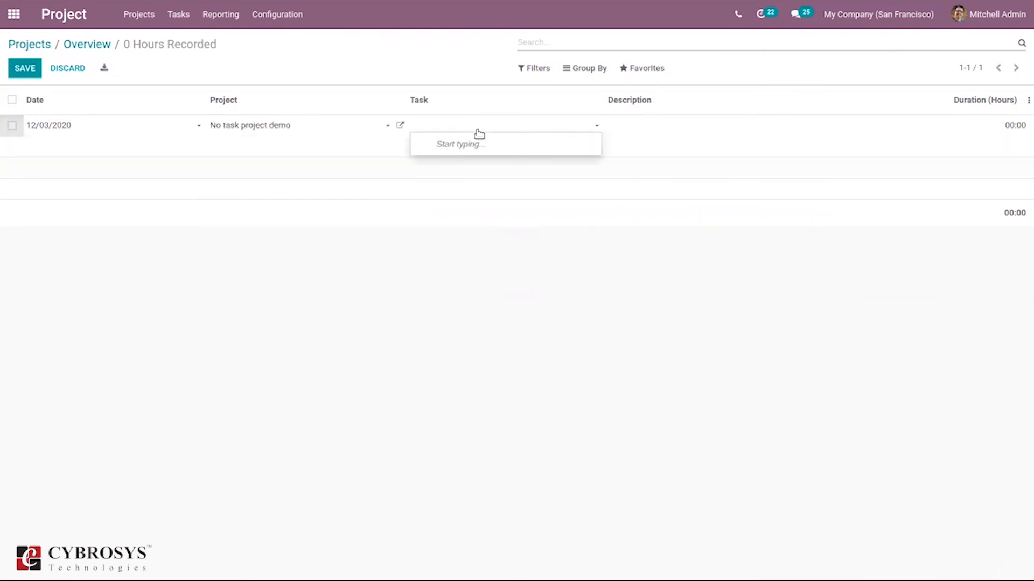
pyautogui.click(661, 128)
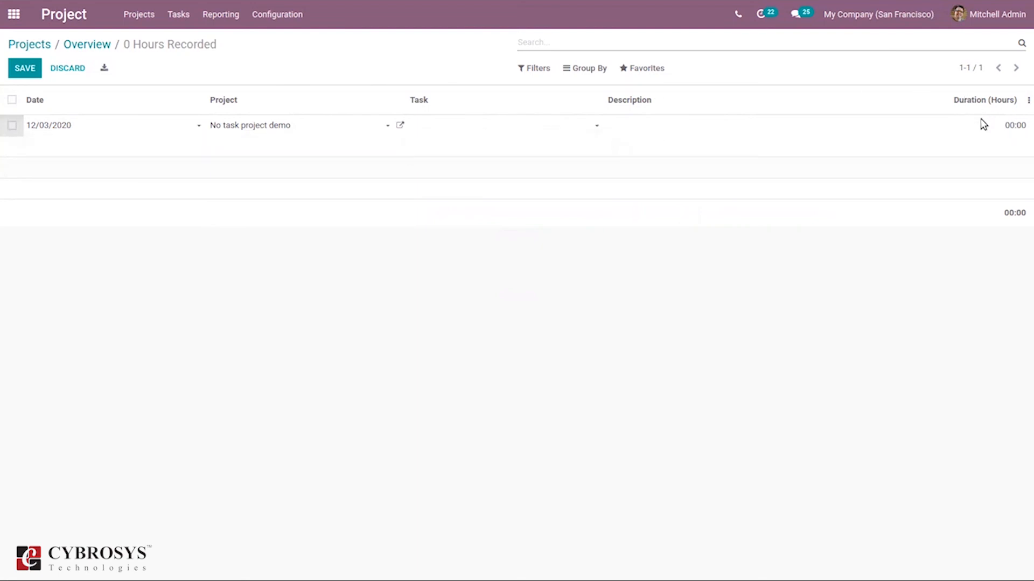
pyautogui.click(1008, 125)
pyautogui.click(1009, 124)
pyautogui.click(32, 69)
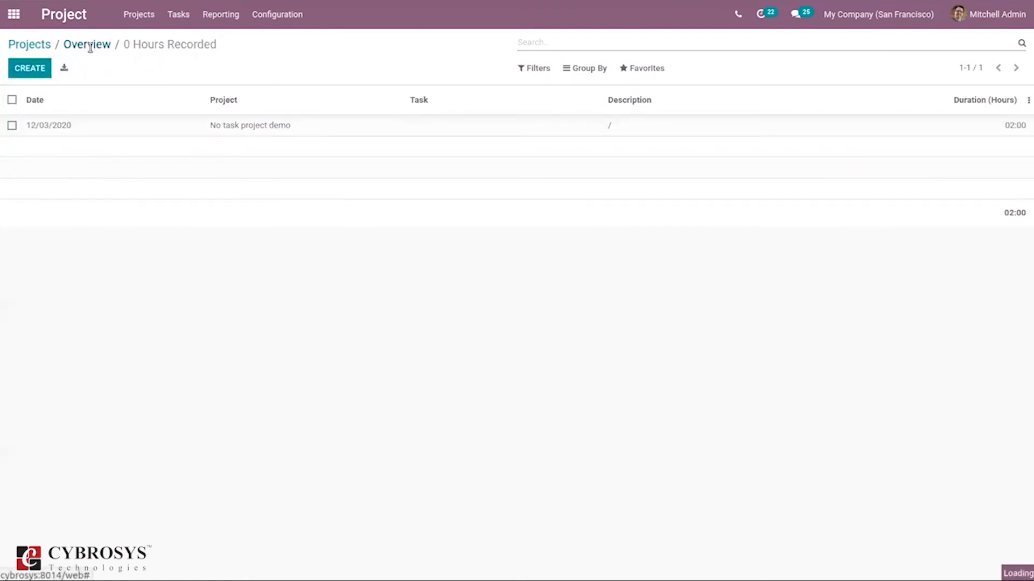
pyautogui.click(88, 44)
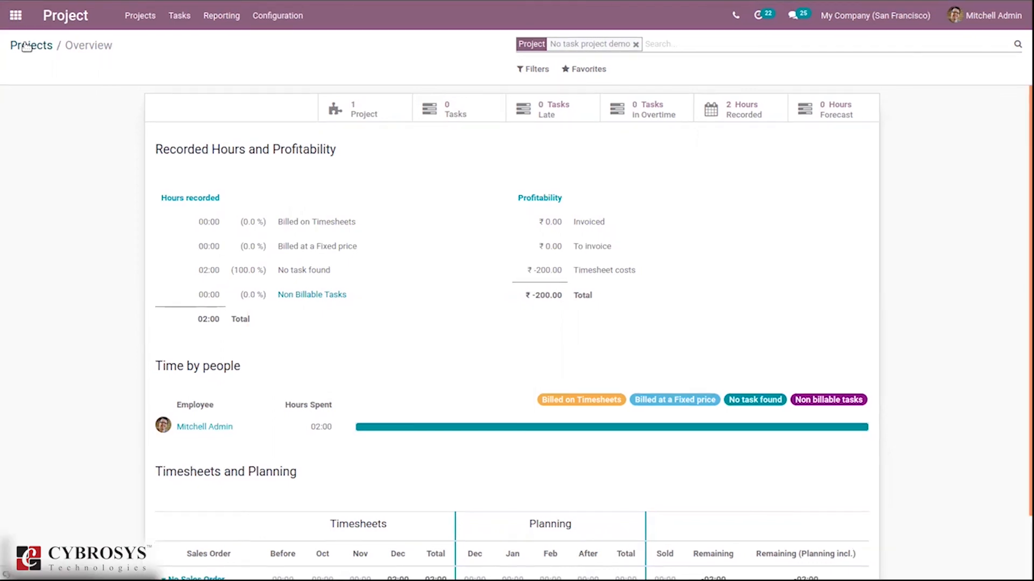
# Create a task titled "Test" in the New stage of New Project.
pyautogui.click(27, 46)
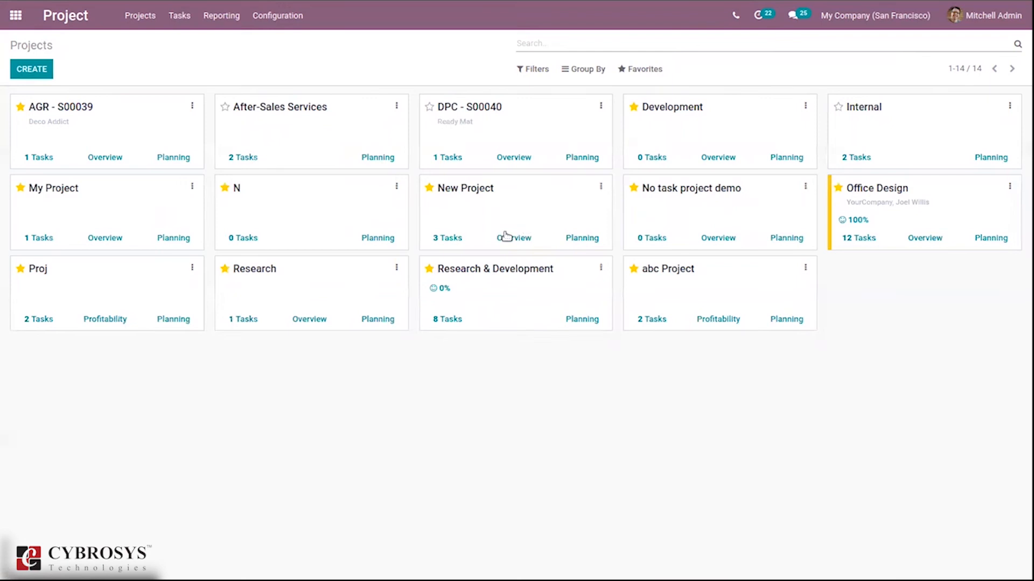
pyautogui.click(443, 242)
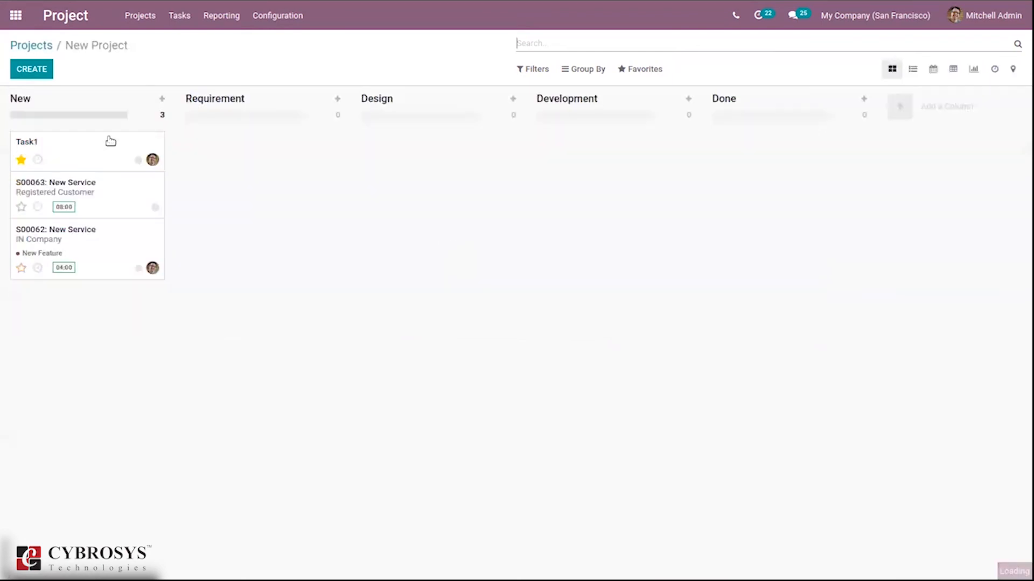
pyautogui.click(41, 73)
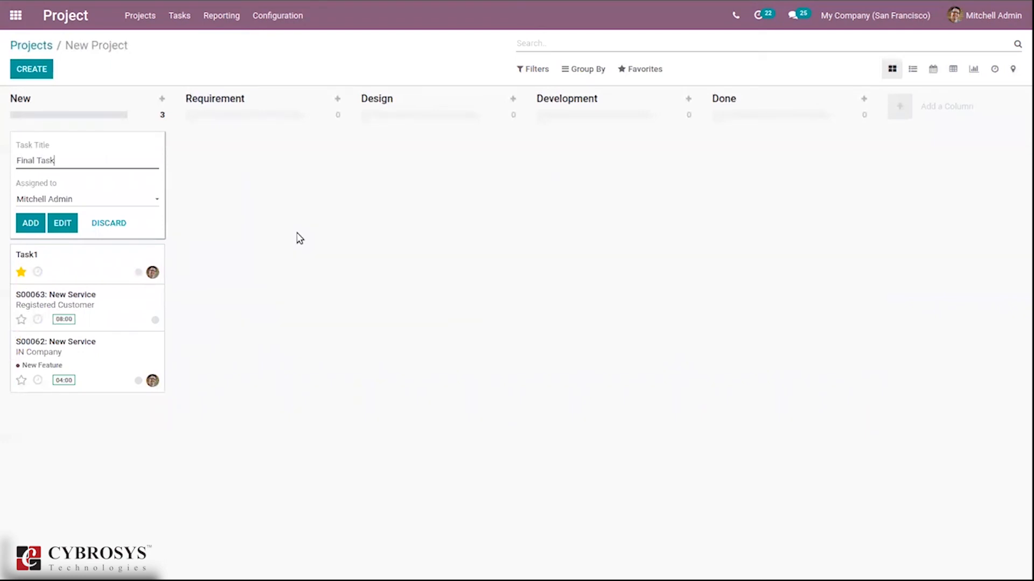
pyautogui.hotkey('ctrl', 'a')
pyautogui.press('BackSpace')
pyautogui.write('Tes')
pyautogui.click(32, 224)
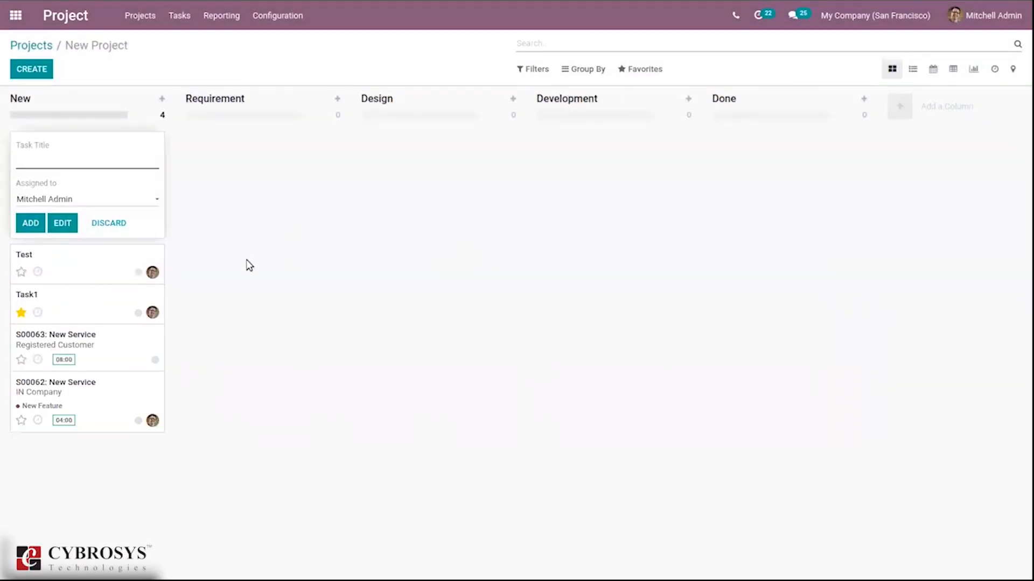
pyautogui.click(248, 265)
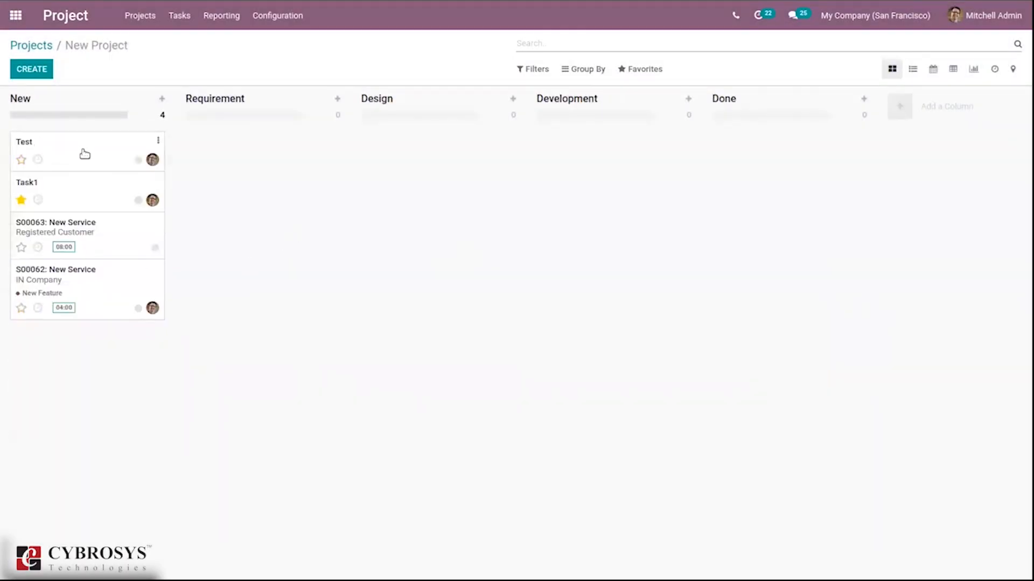
# Add a timesheet line described as "Testing" with a duration of 1 hour to the Test task and save it.
pyautogui.click(65, 161)
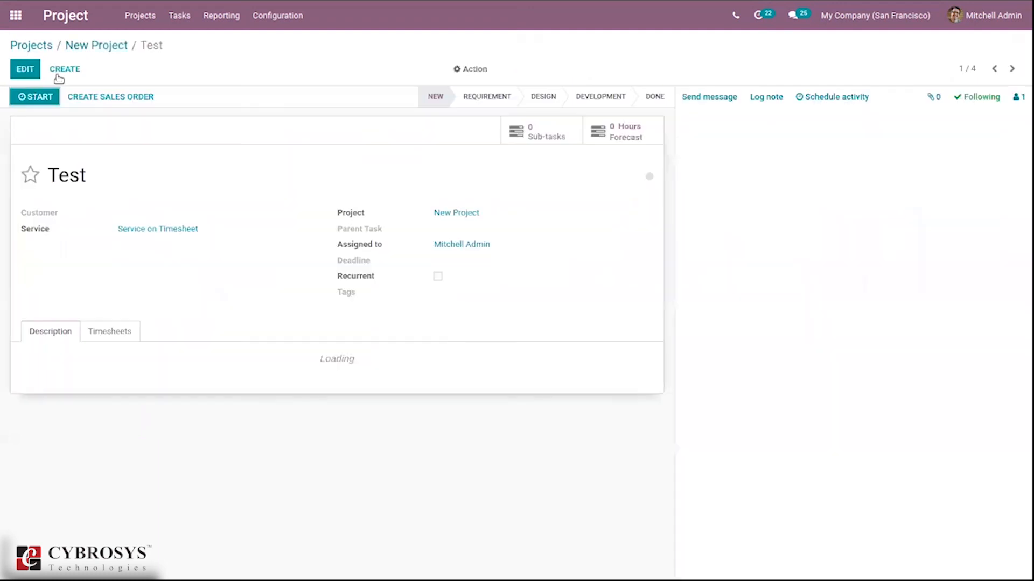
pyautogui.click(26, 69)
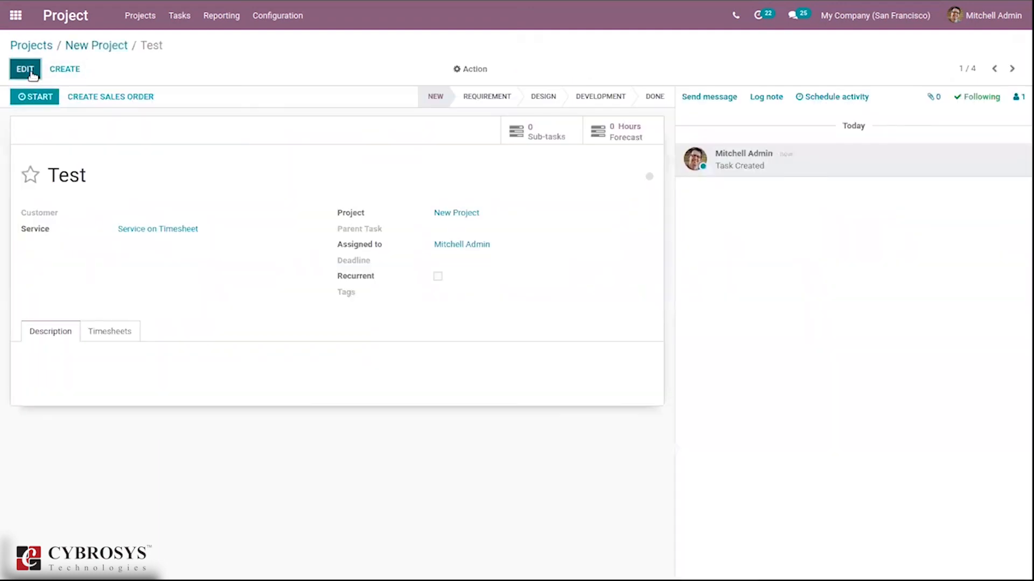
pyautogui.click(103, 346)
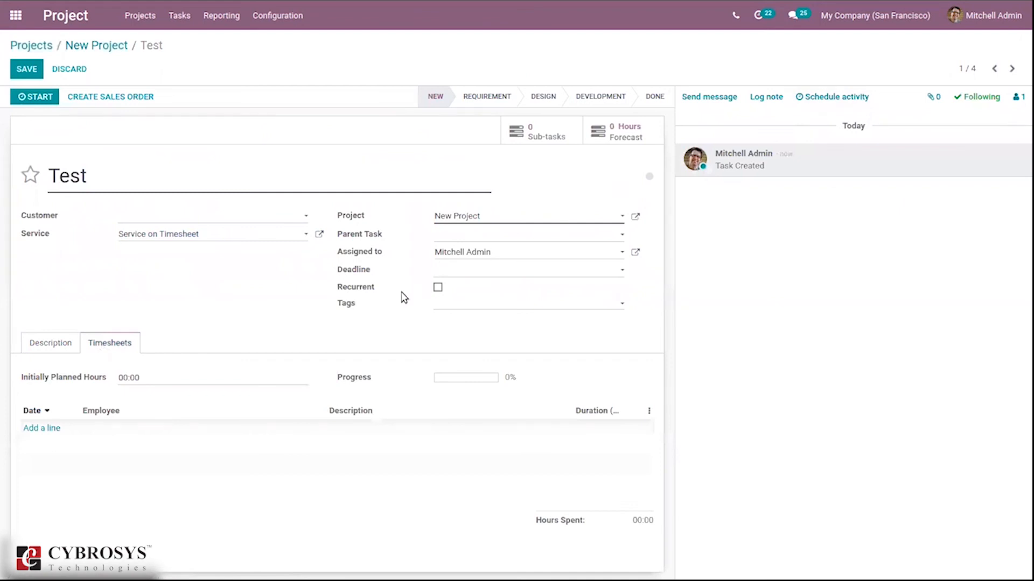
pyautogui.click(31, 428)
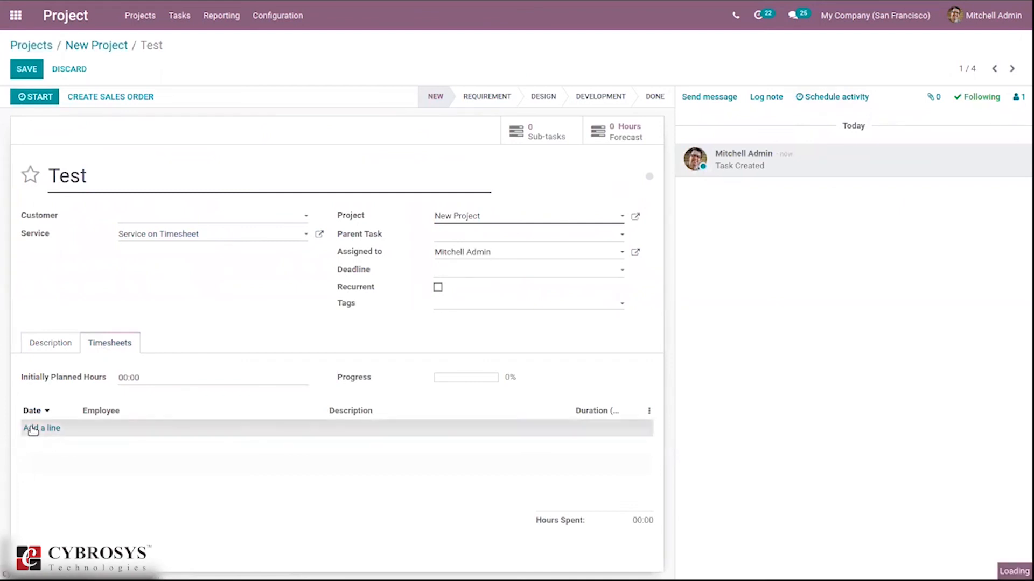
pyautogui.click(380, 425)
pyautogui.write('Tes')
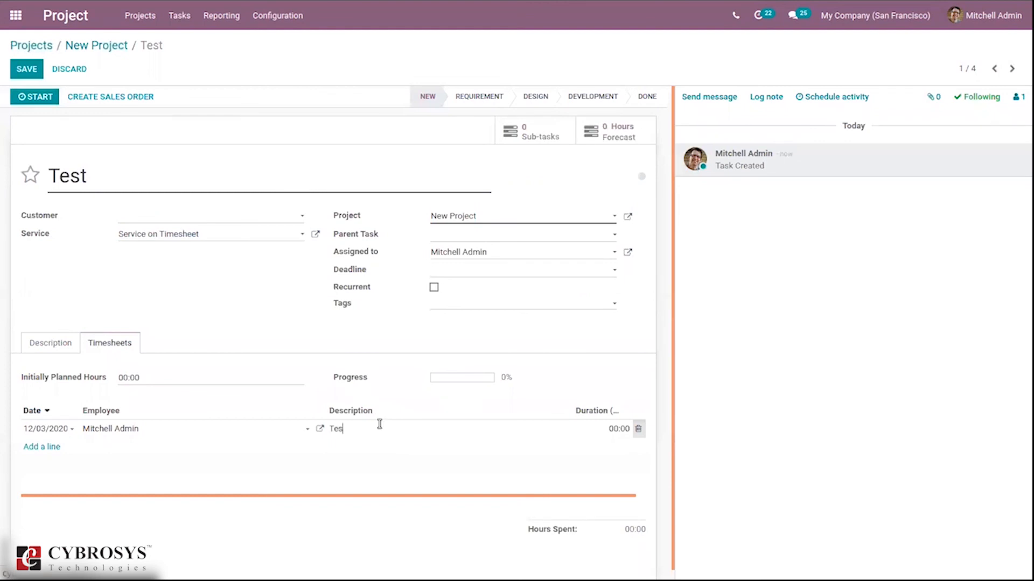
pyautogui.write('ting')
pyautogui.click(611, 429)
pyautogui.click(611, 428)
pyautogui.click(28, 72)
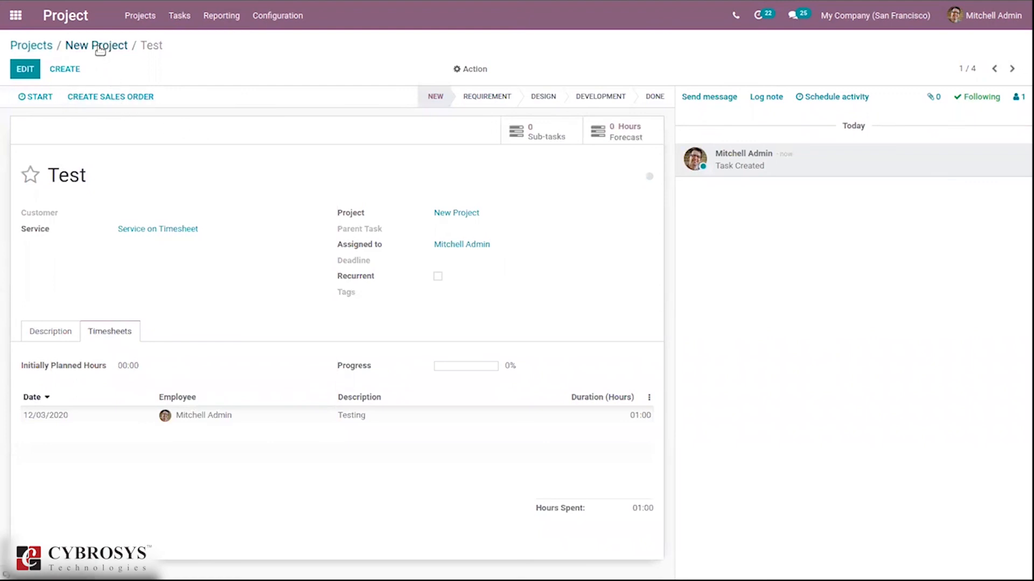
# Return to the projects list and open New Project's overview to examine its recorded hours and profitability.
pyautogui.click(100, 49)
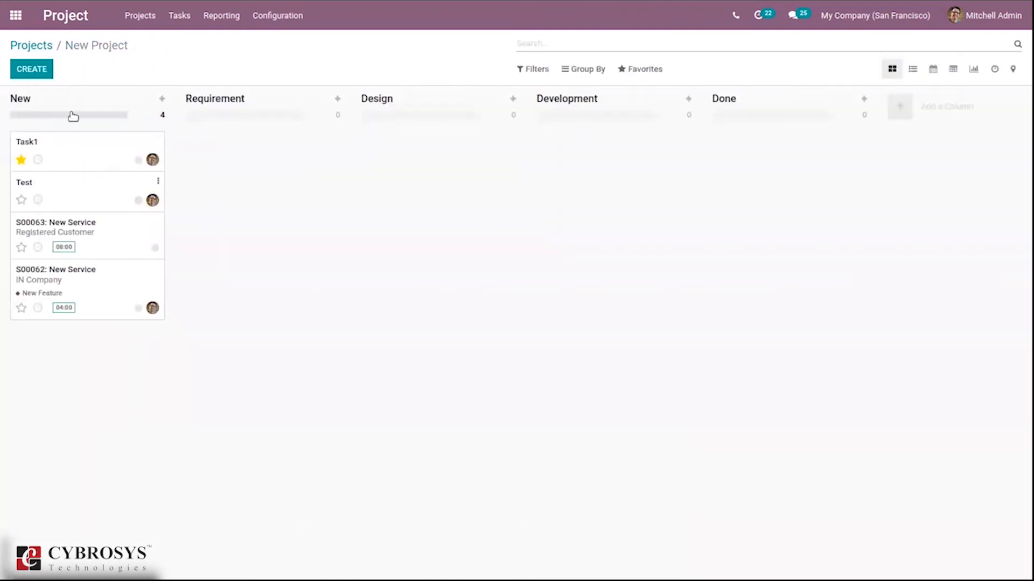
pyautogui.click(36, 45)
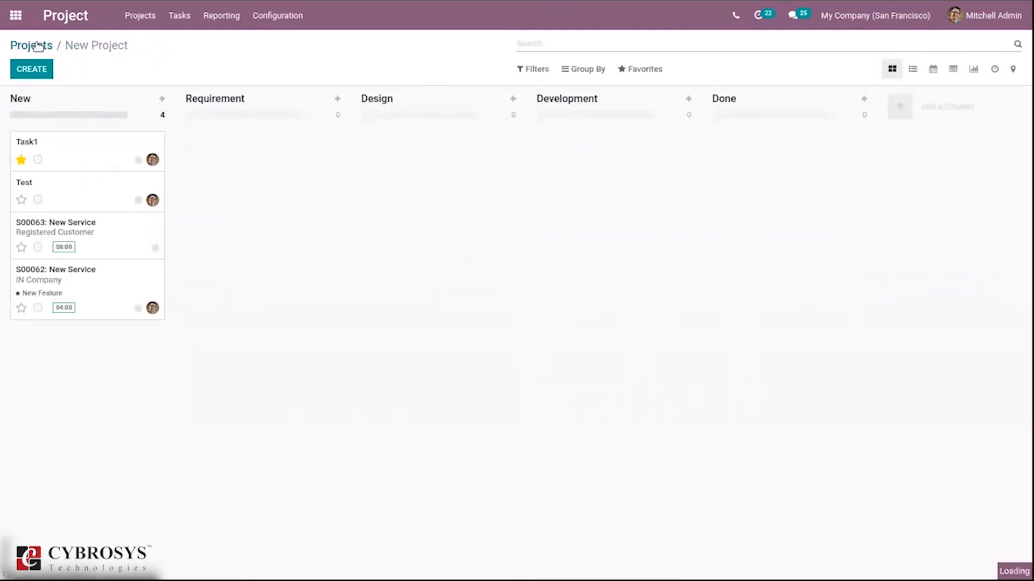
pyautogui.click(520, 239)
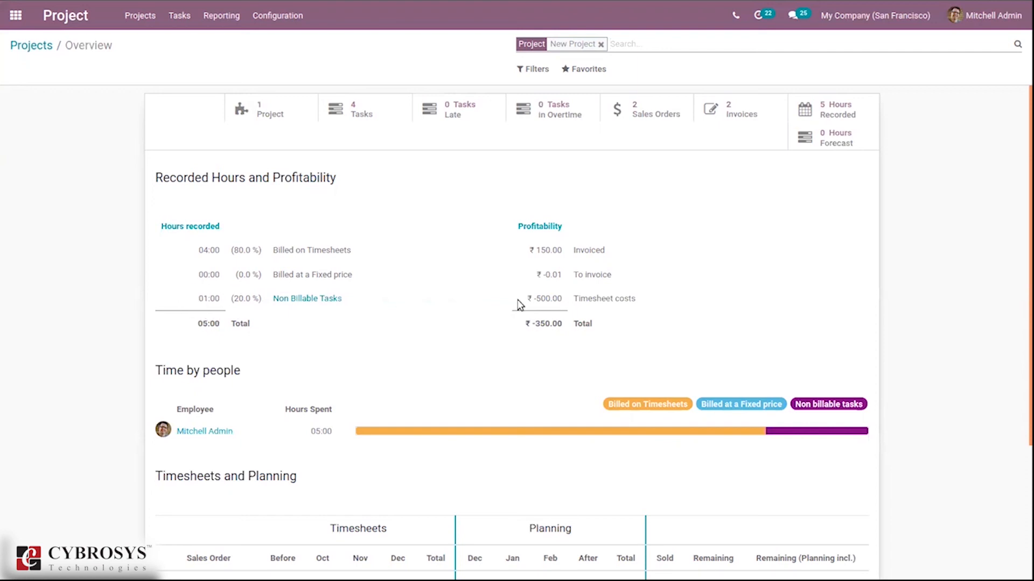
# Leave the project overview and open the Test task among New Project's tasks.
pyautogui.moveTo(592, 296)
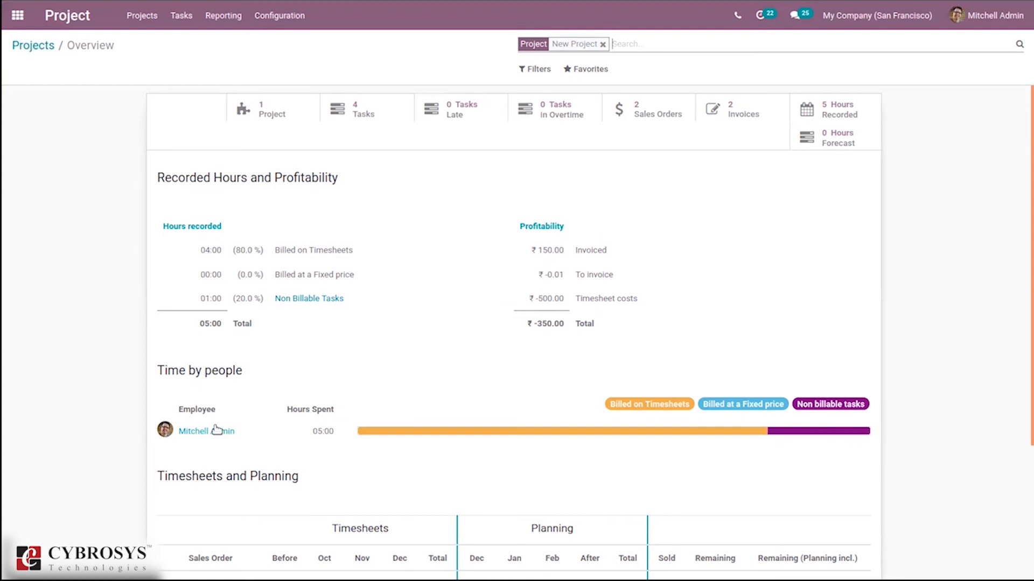
pyautogui.click(26, 48)
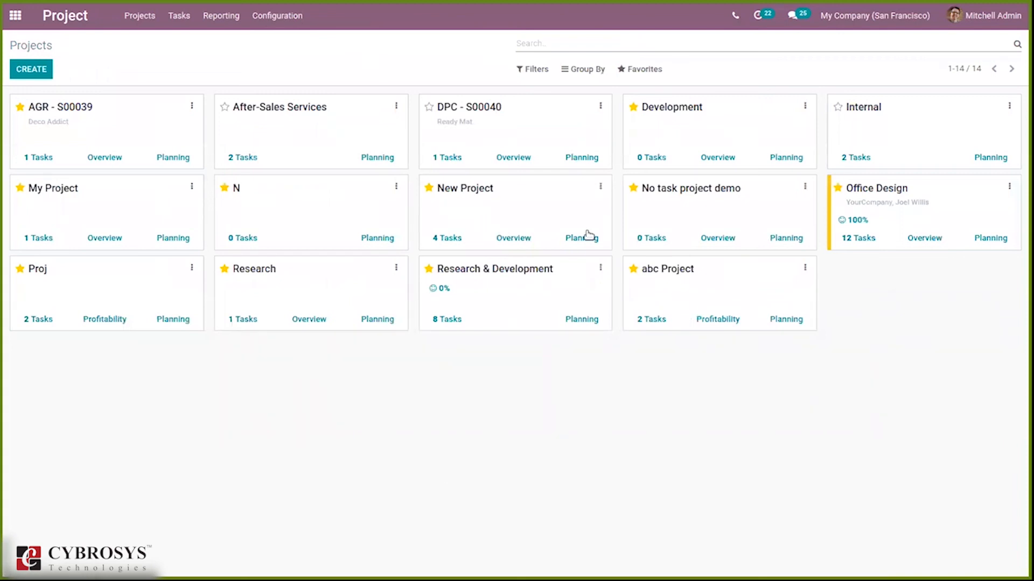
pyautogui.click(442, 241)
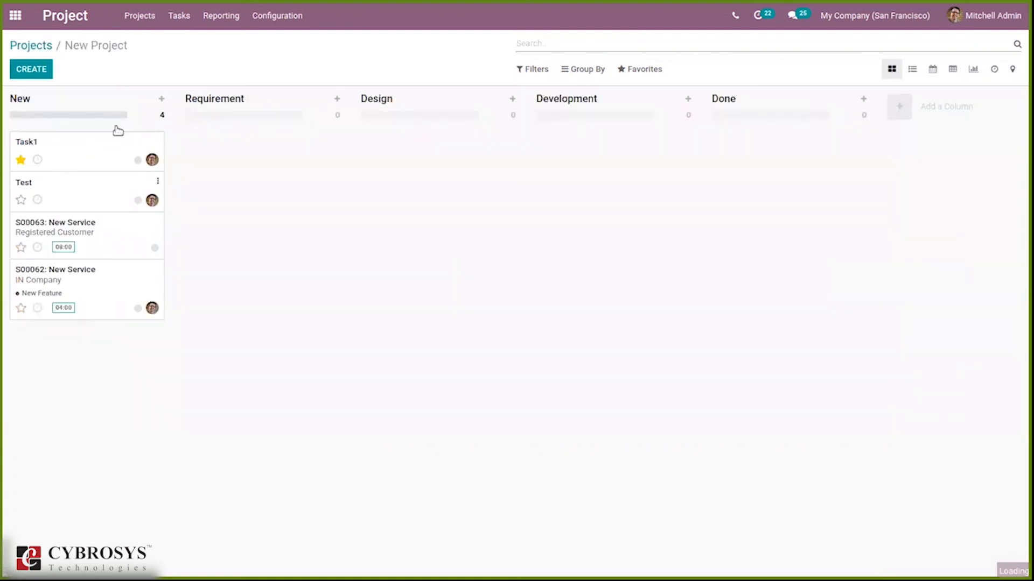
pyautogui.click(128, 196)
# Create a new sales order from the Test task for customer Azure Interior with the Service on Timesheet product, and save it.
pyautogui.click(108, 99)
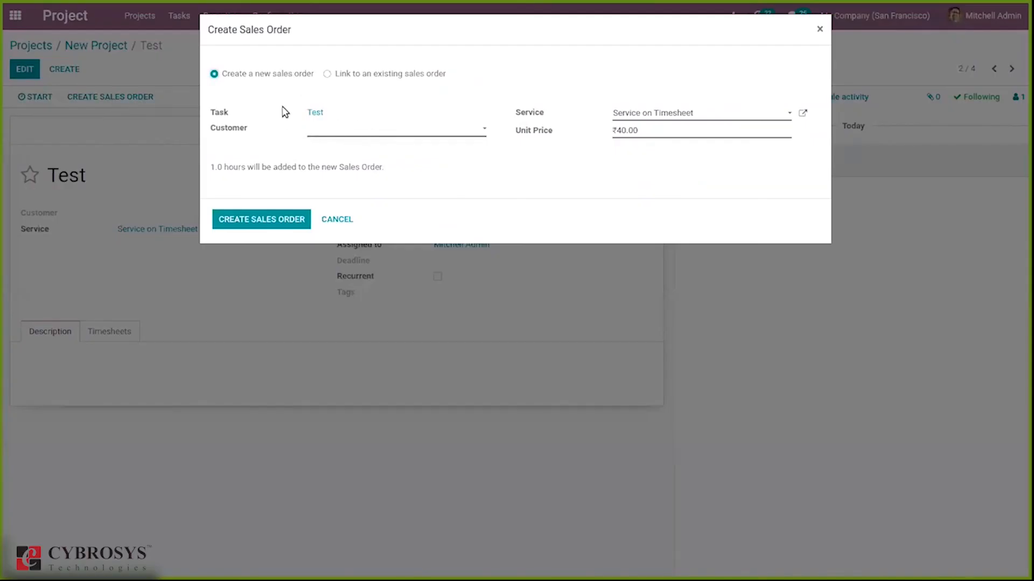
pyautogui.click(311, 134)
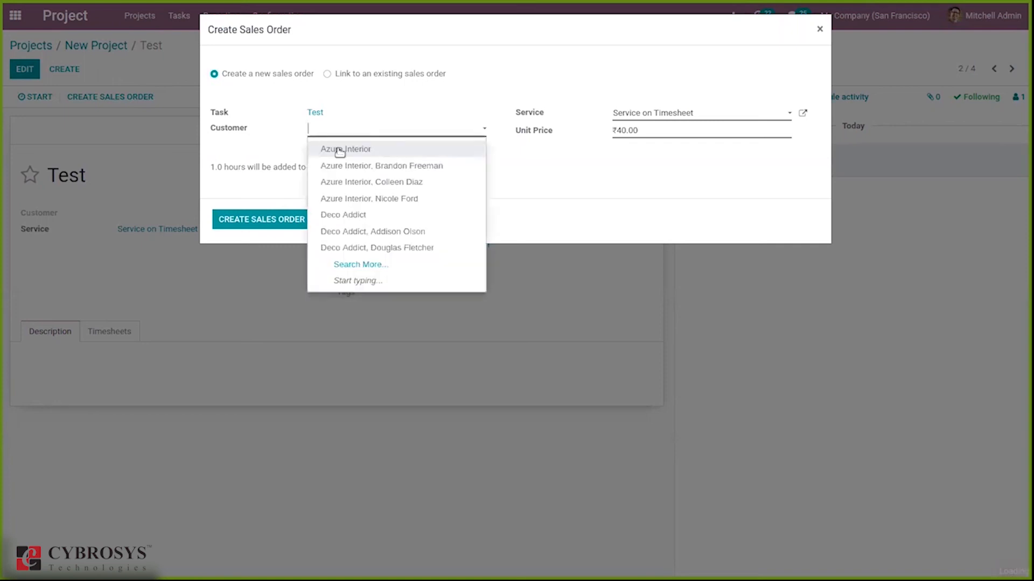
pyautogui.click(363, 156)
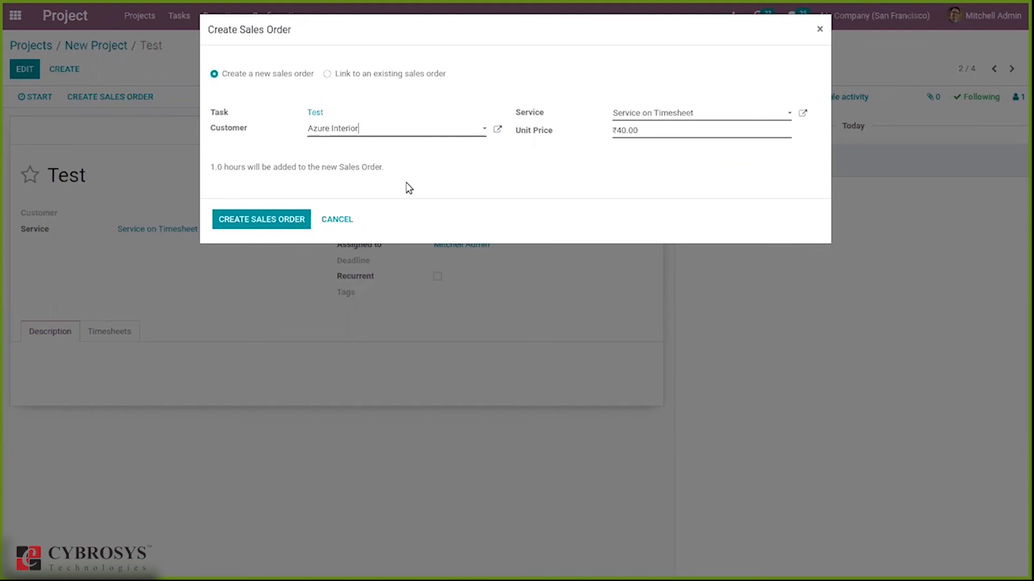
pyautogui.press('BackSpace')
pyautogui.click(260, 218)
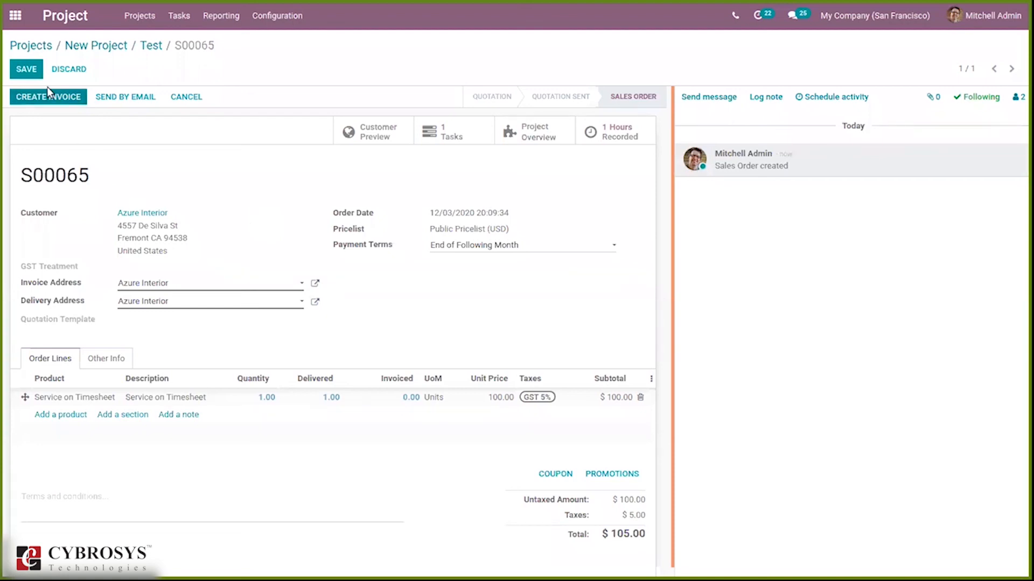
pyautogui.hotkey('alt', 's')
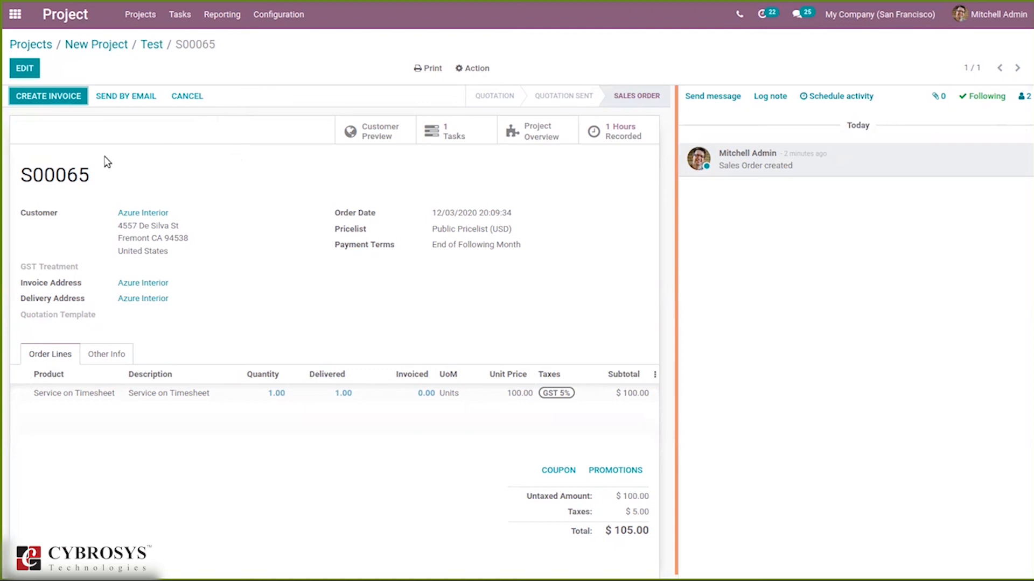
# Return from the sales order to the projects list and reopen New Project's overview to check its billed hours and profitability.
pyautogui.click(152, 46)
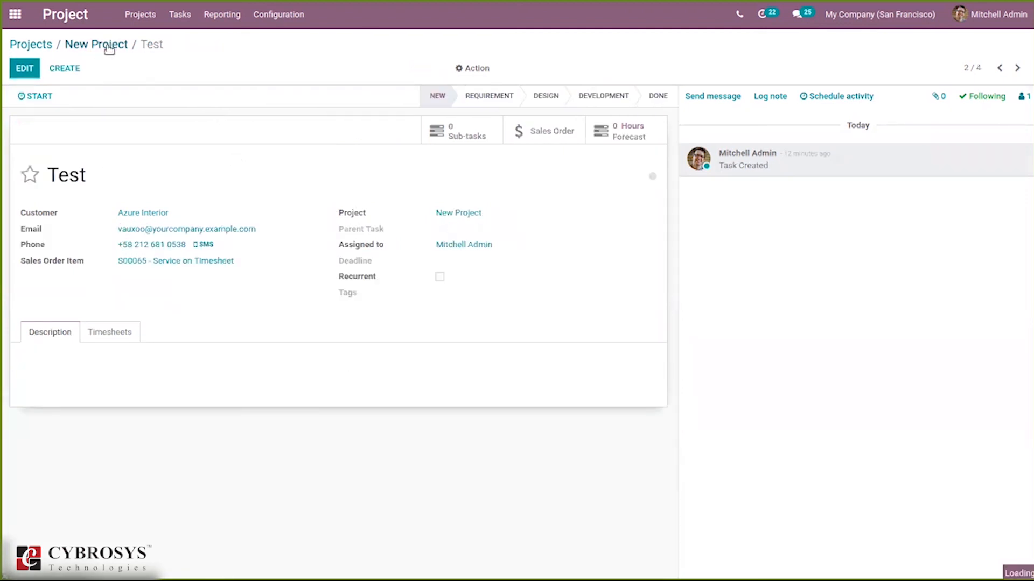
pyautogui.click(108, 46)
pyautogui.click(25, 49)
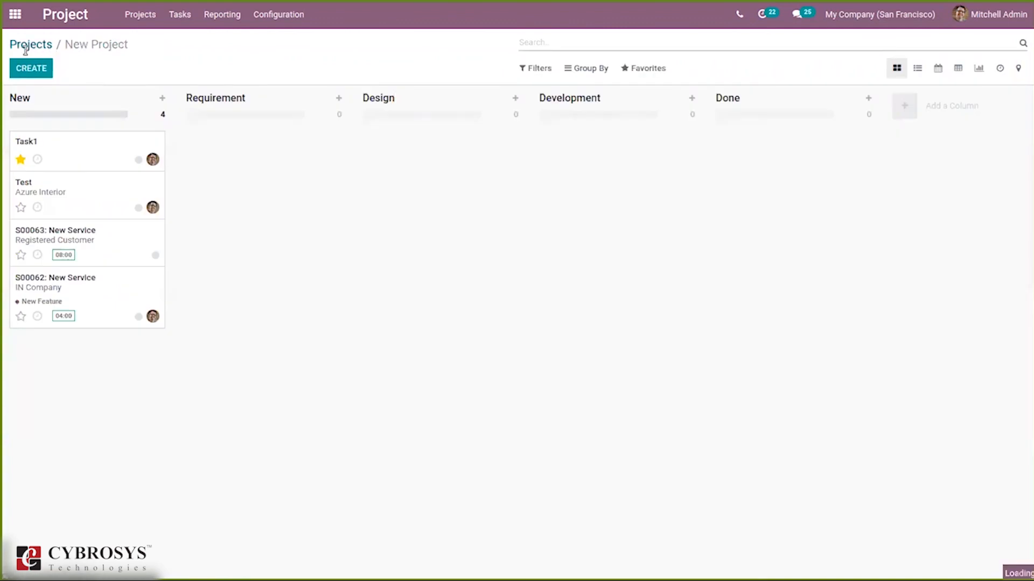
pyautogui.click(508, 239)
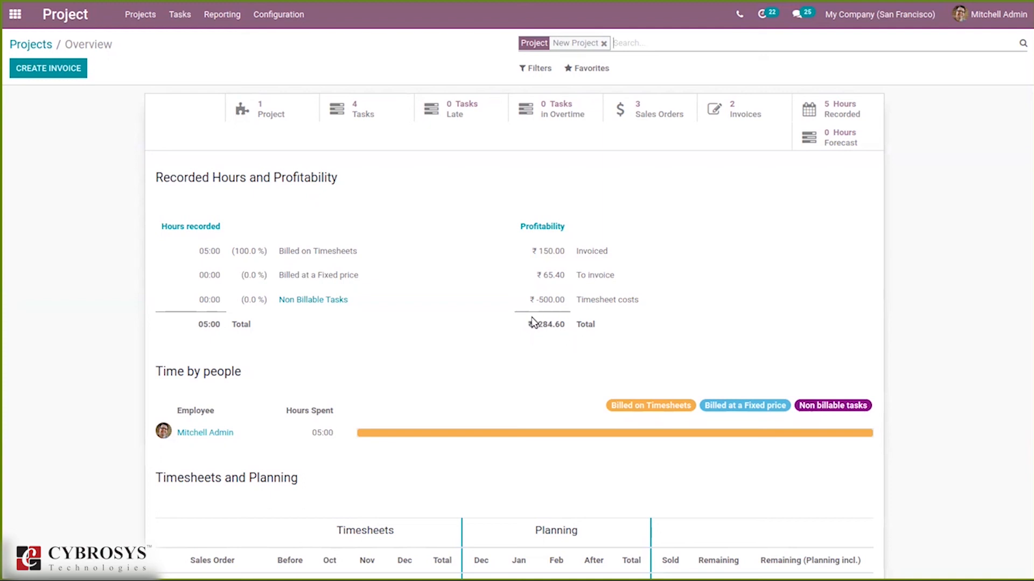
pyautogui.moveTo(640, 250)
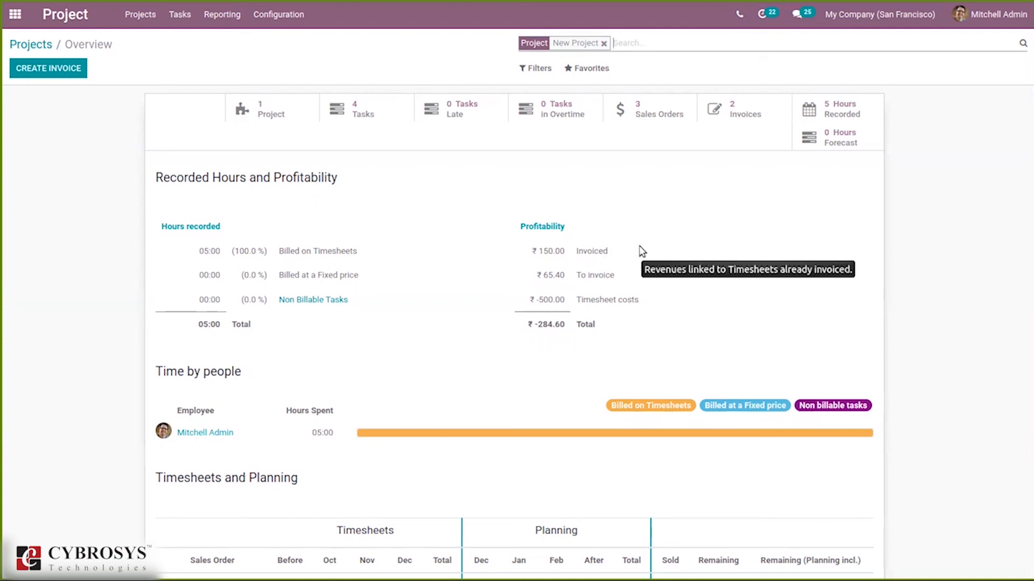